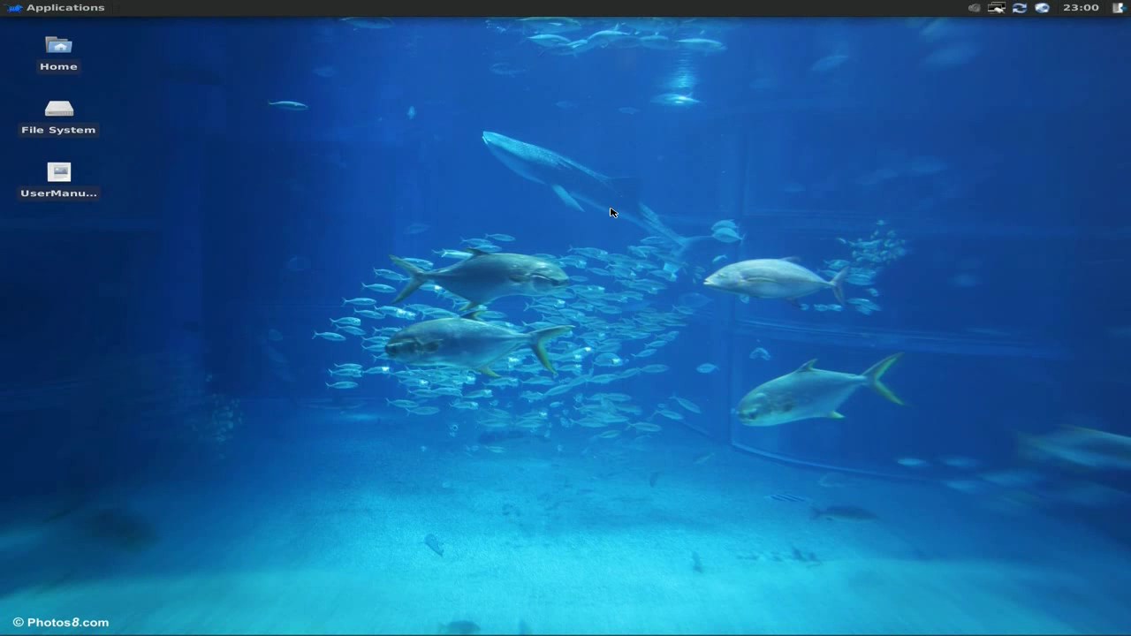
- Bring up the session Log out dialog with log-out, restart, shutdown, suspend and hibernate options
{"action": "mouse_move", "coordinate": [433, 629]}
- Cancel the Log out dialog to keep the session, then check the date on the panel clock
{"action": "left_click", "coordinate": [1119, 9]}
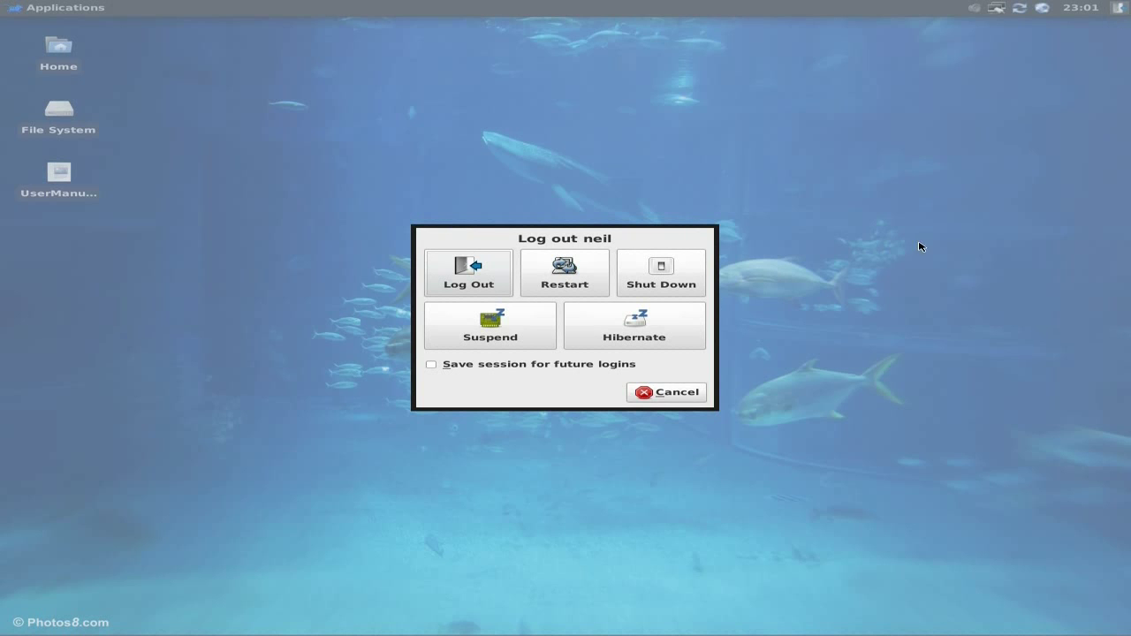
{"action": "left_click", "coordinate": [662, 393]}
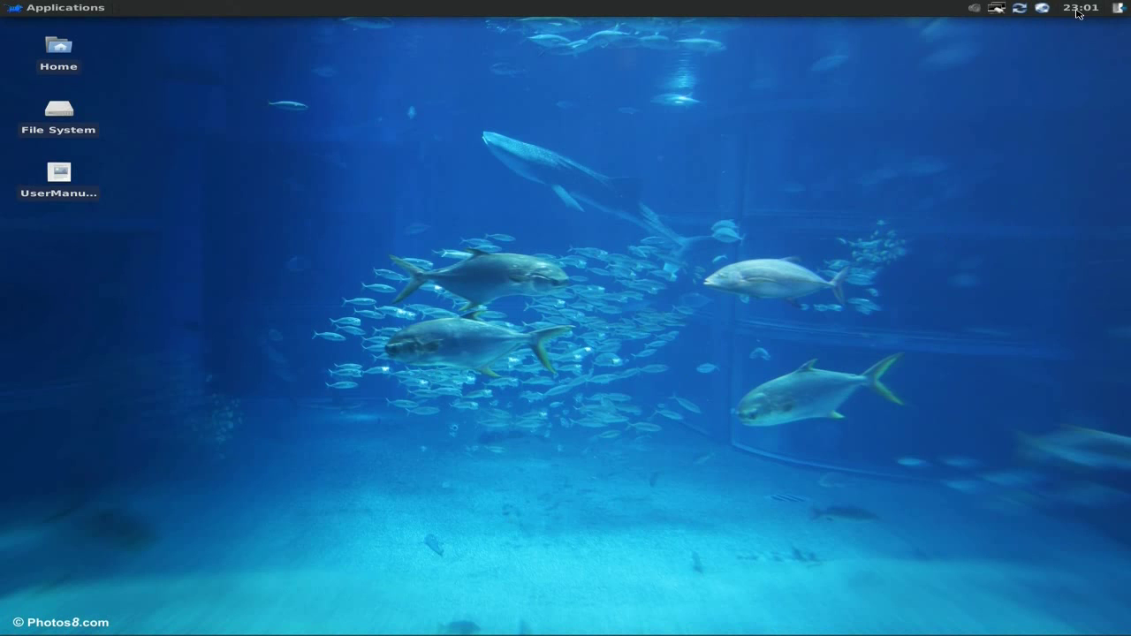
{"action": "mouse_move", "coordinate": [1078, 12]}
- Browse the Settings, Accessories and Graphics categories, ending on the Multimedia submenu
{"action": "left_click", "coordinate": [85, 13]}
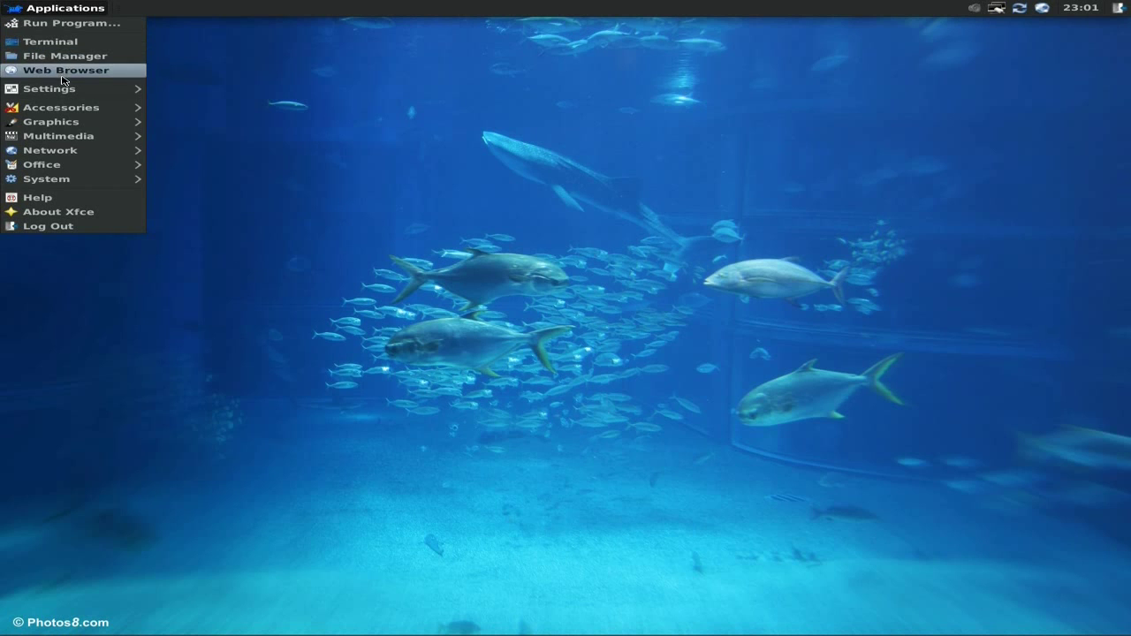
{"action": "mouse_move", "coordinate": [64, 88]}
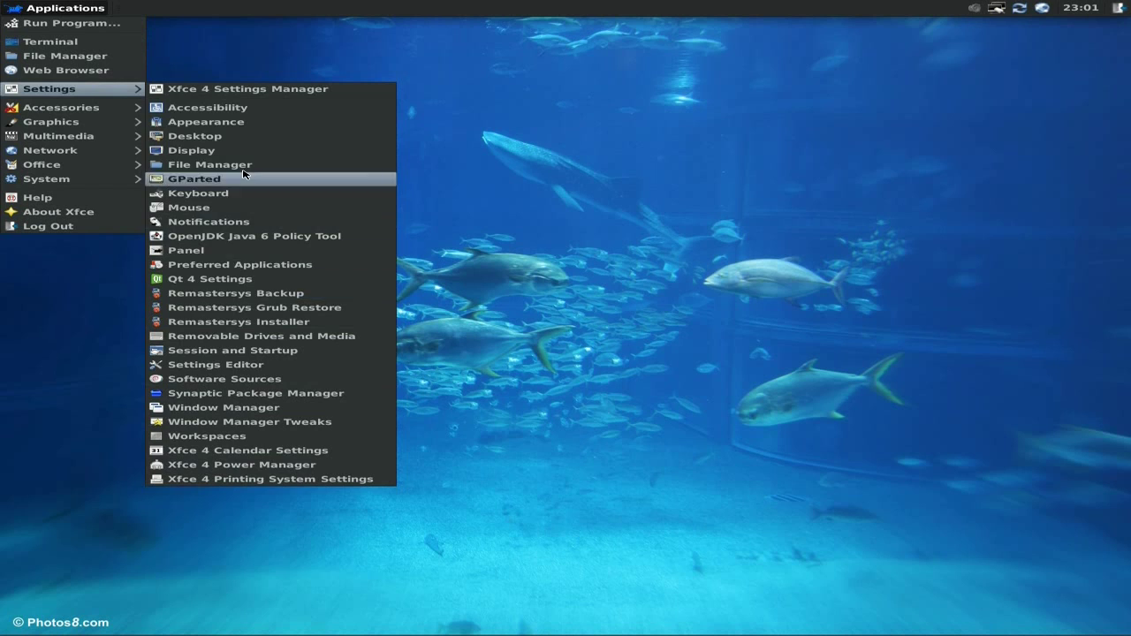
{"action": "mouse_move", "coordinate": [130, 111]}
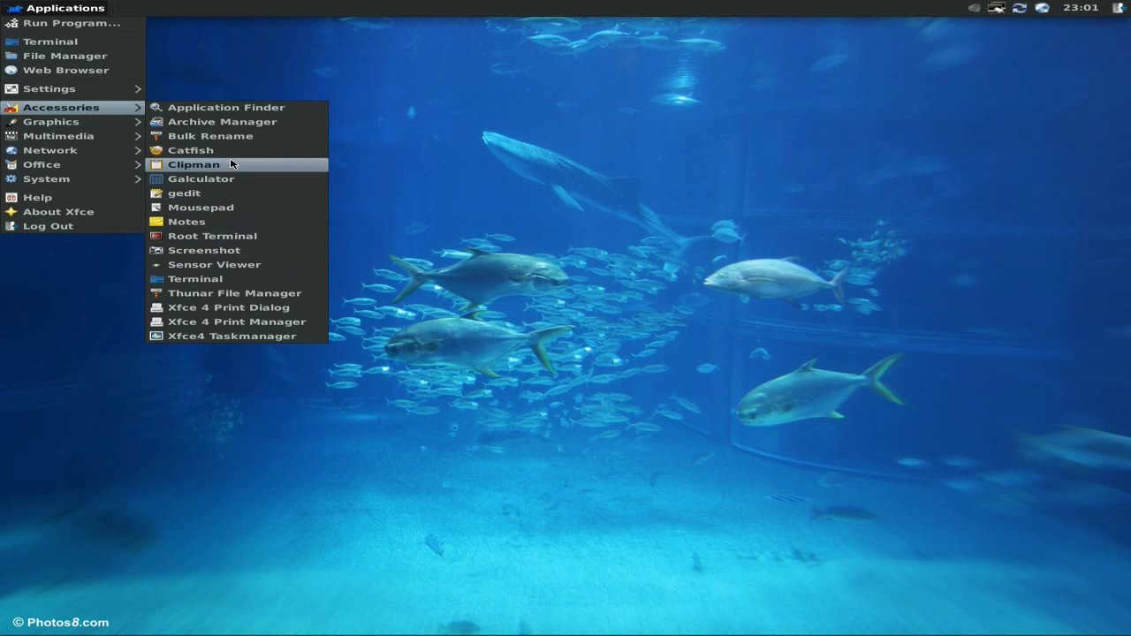
{"action": "mouse_move", "coordinate": [108, 129]}
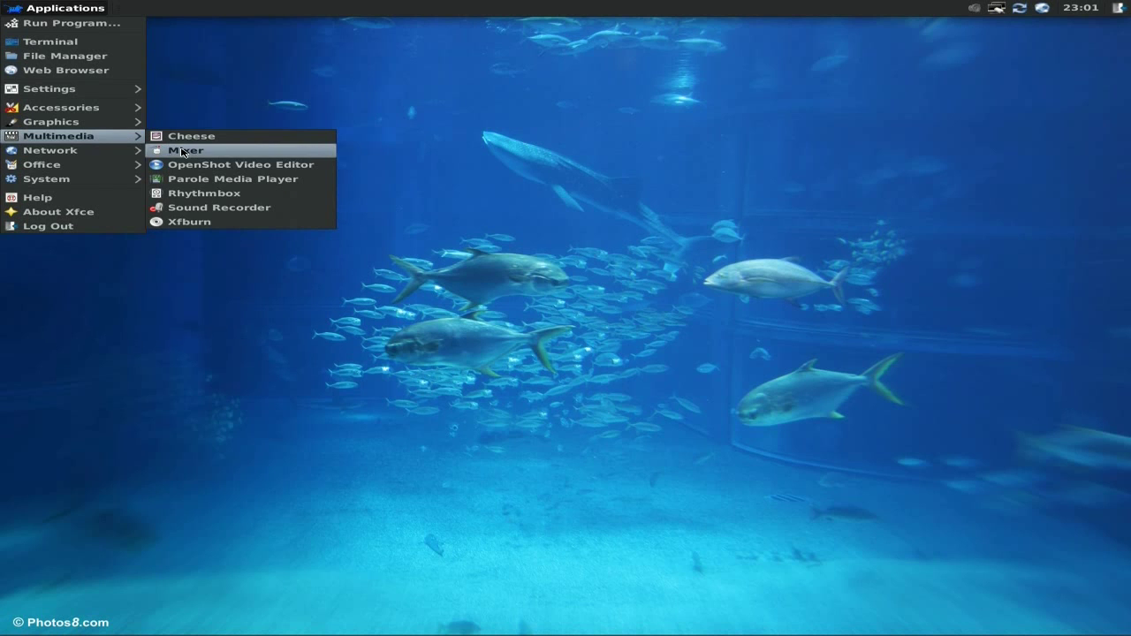
- Launch OpenShot Video Editor, glance at its Title menu, then close the editor
{"action": "left_click", "coordinate": [193, 166]}
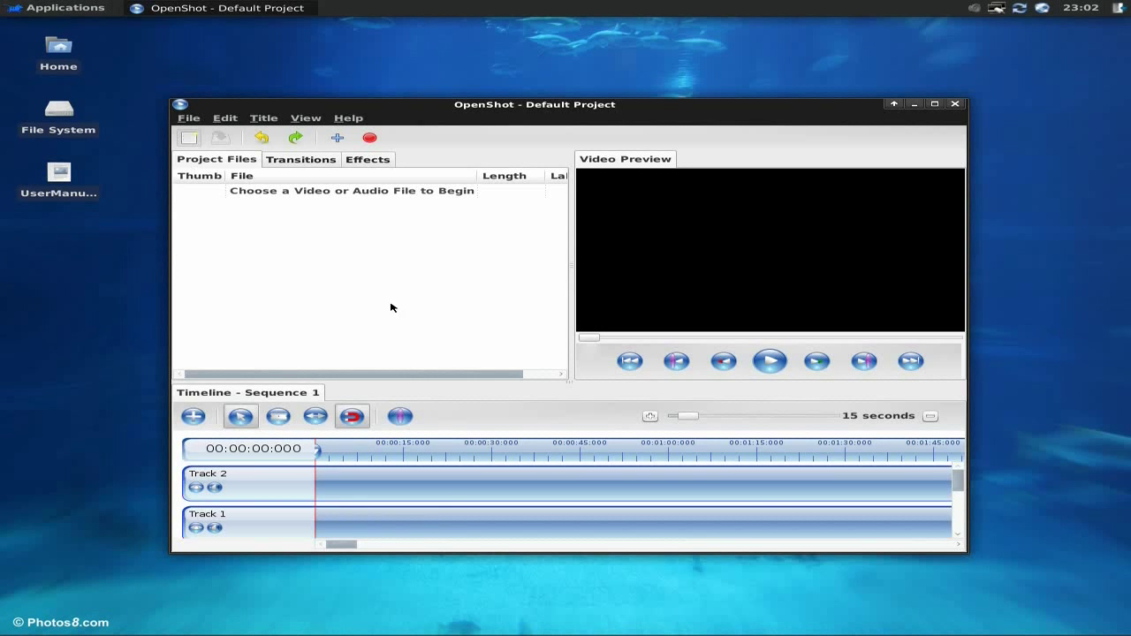
{"action": "left_click", "coordinate": [264, 120]}
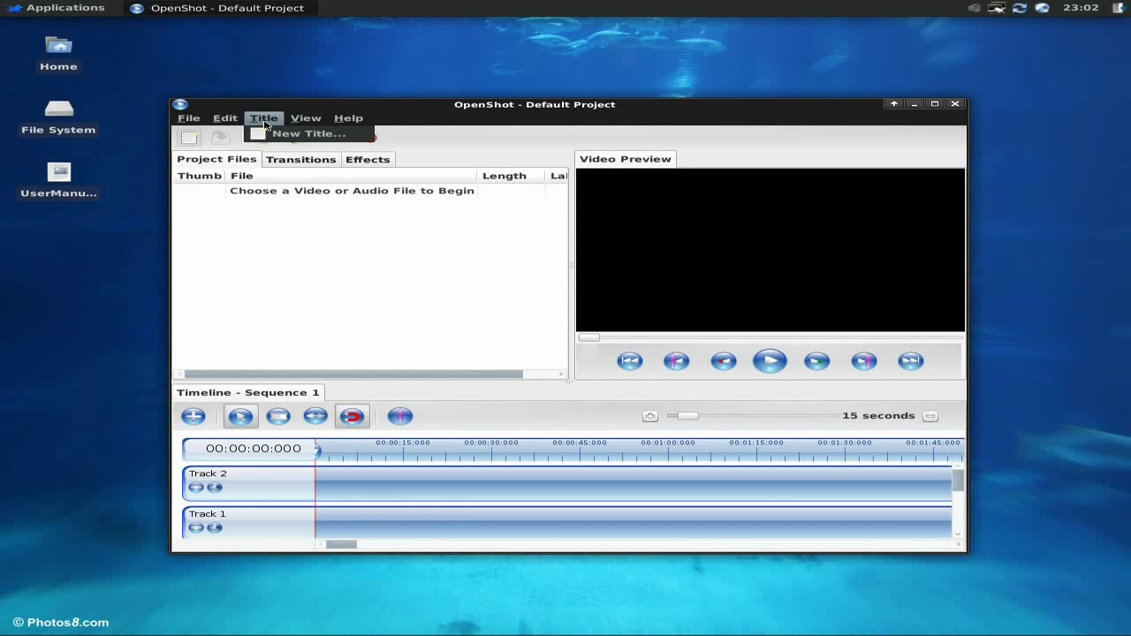
{"action": "left_click", "coordinate": [461, 124]}
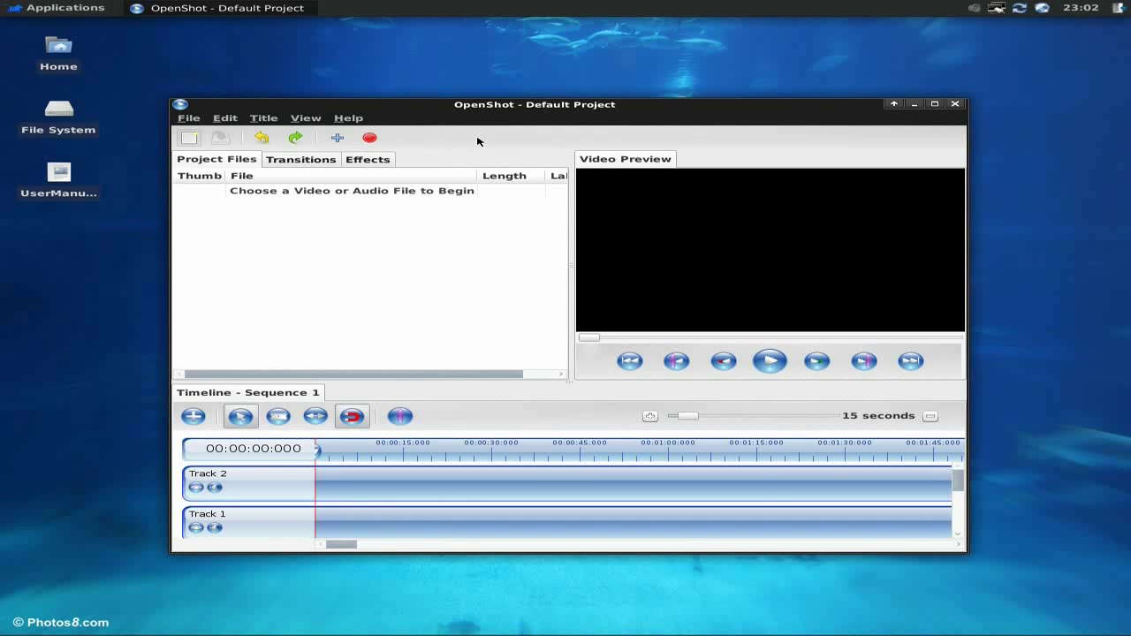
{"action": "left_click", "coordinate": [955, 105]}
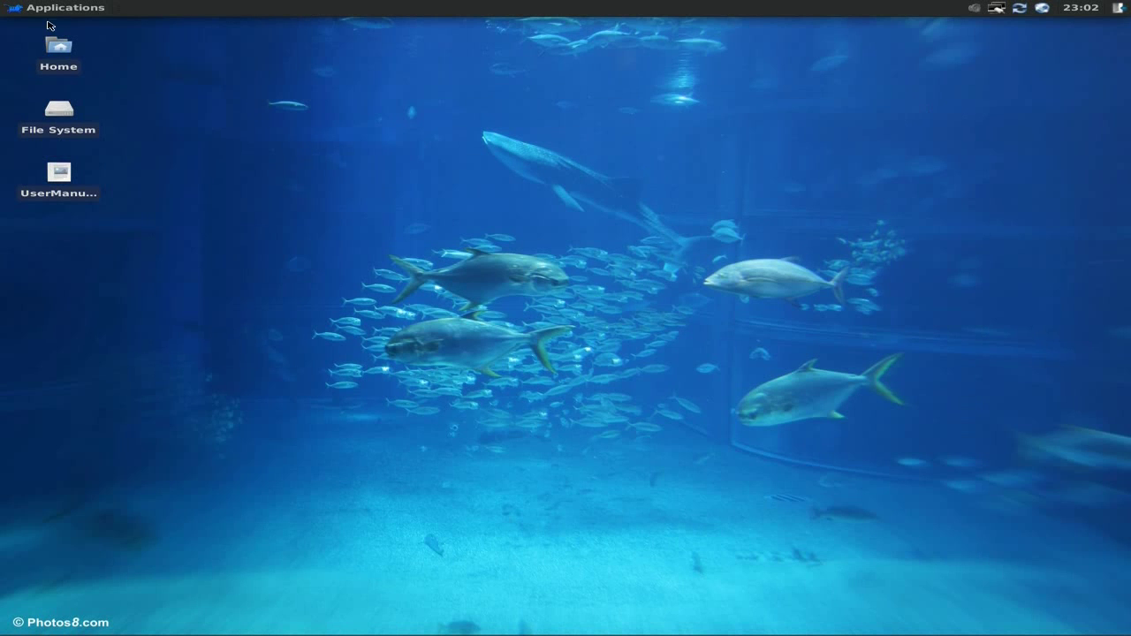
- Reopen the Applications menu to look through the Multimedia and Network programs
{"action": "left_click", "coordinate": [53, 8]}
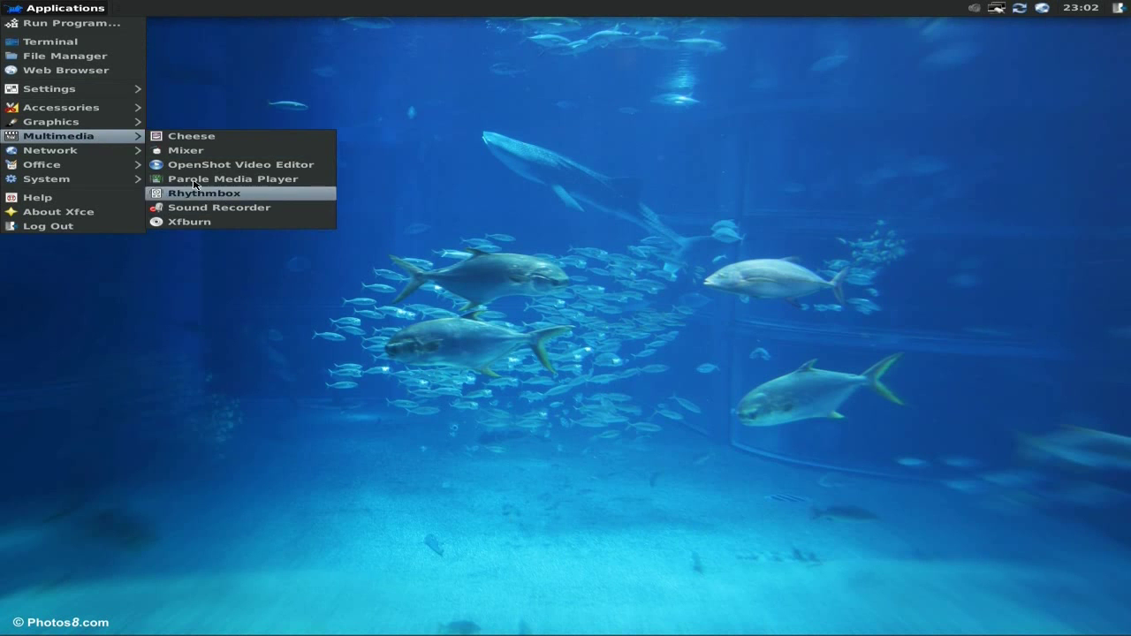
{"action": "mouse_move", "coordinate": [111, 156]}
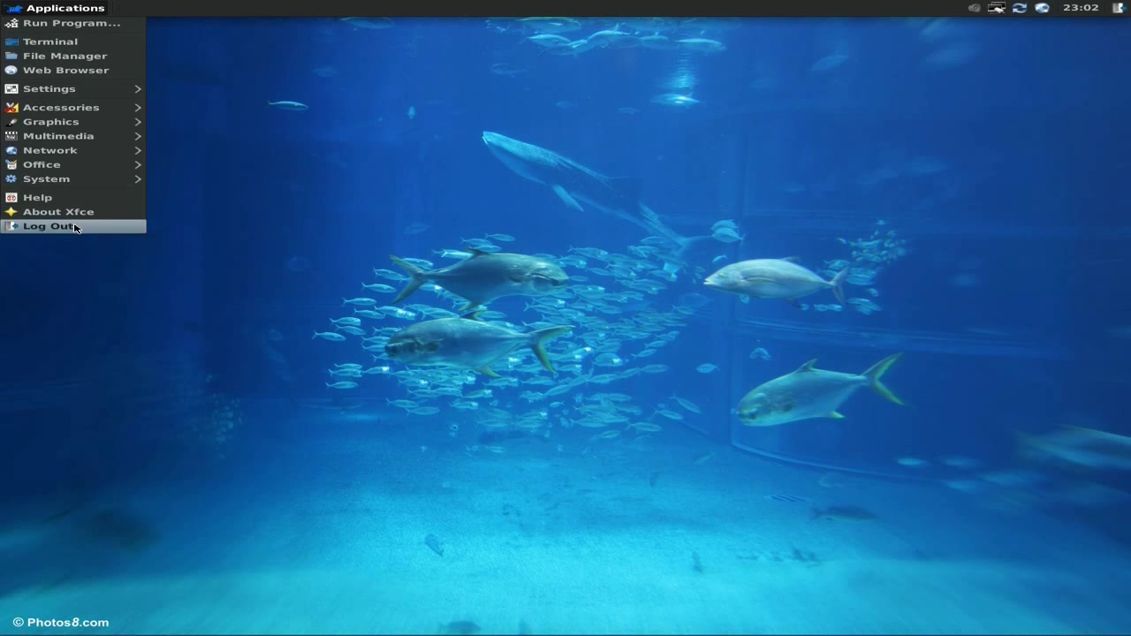
- Close the menu and scroll UserManual.pdf to page 5's Restricted Multimedia instructions
{"action": "left_click", "coordinate": [285, 227]}
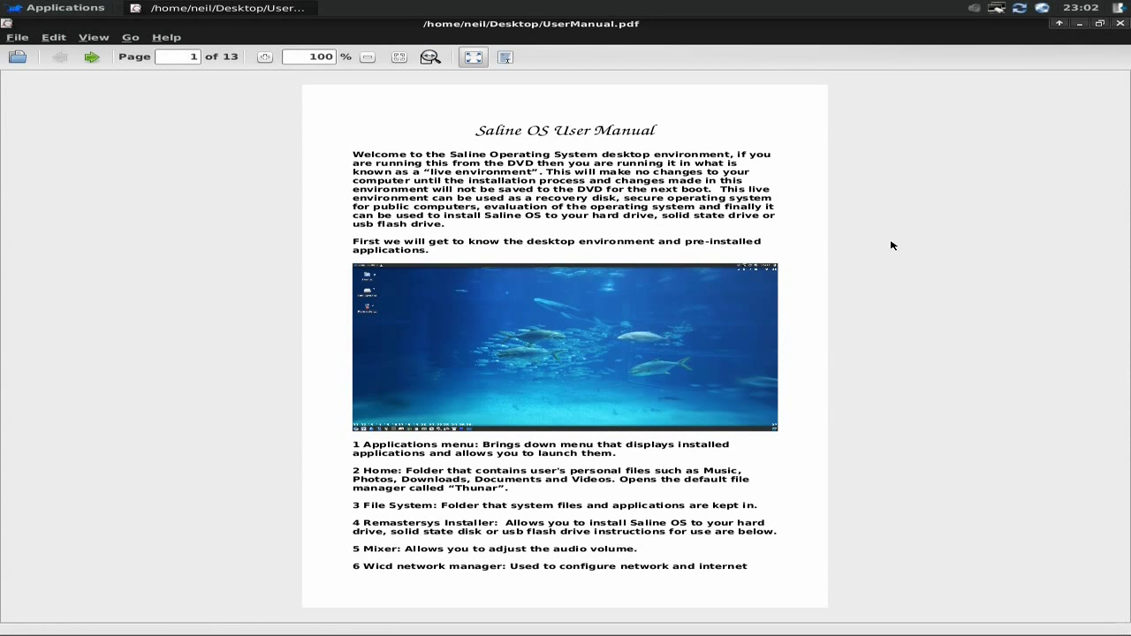
{"action": "scroll", "coordinate": [891, 245], "scroll_direction": "down", "scroll_amount": 1}
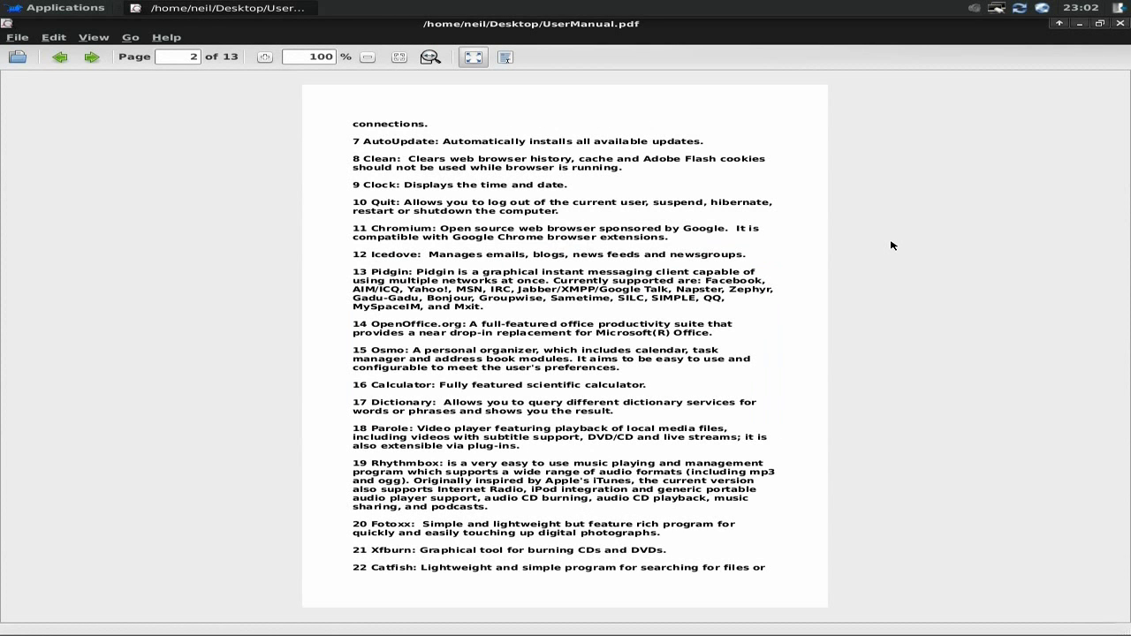
{"action": "scroll", "coordinate": [891, 245], "scroll_direction": "down", "scroll_amount": 1}
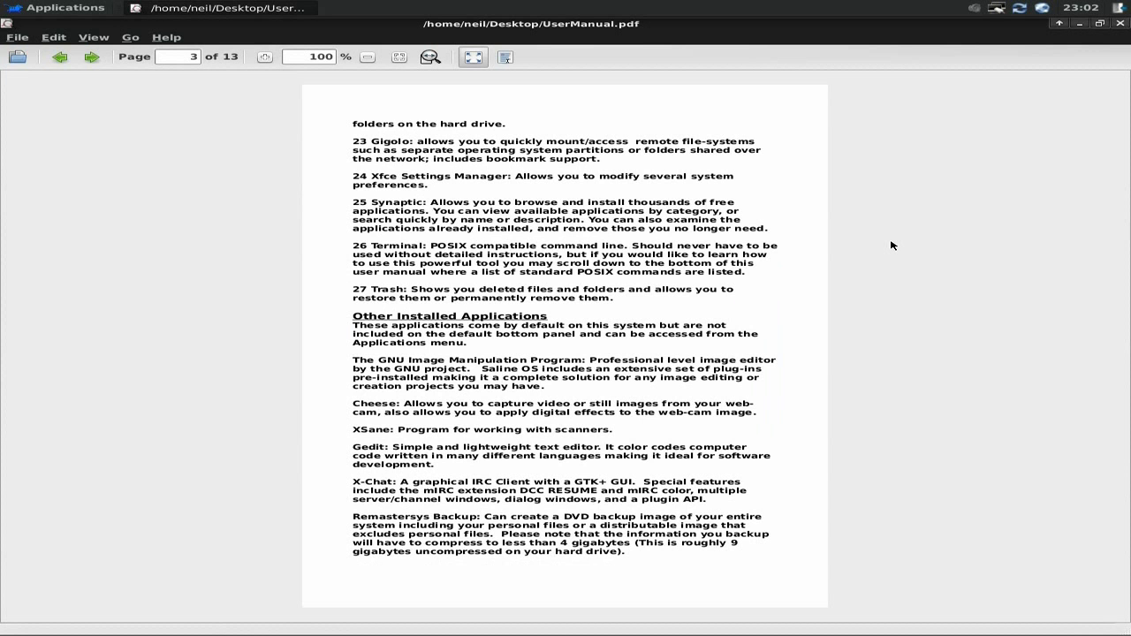
{"action": "scroll", "coordinate": [892, 245], "scroll_direction": "down", "scroll_amount": 2}
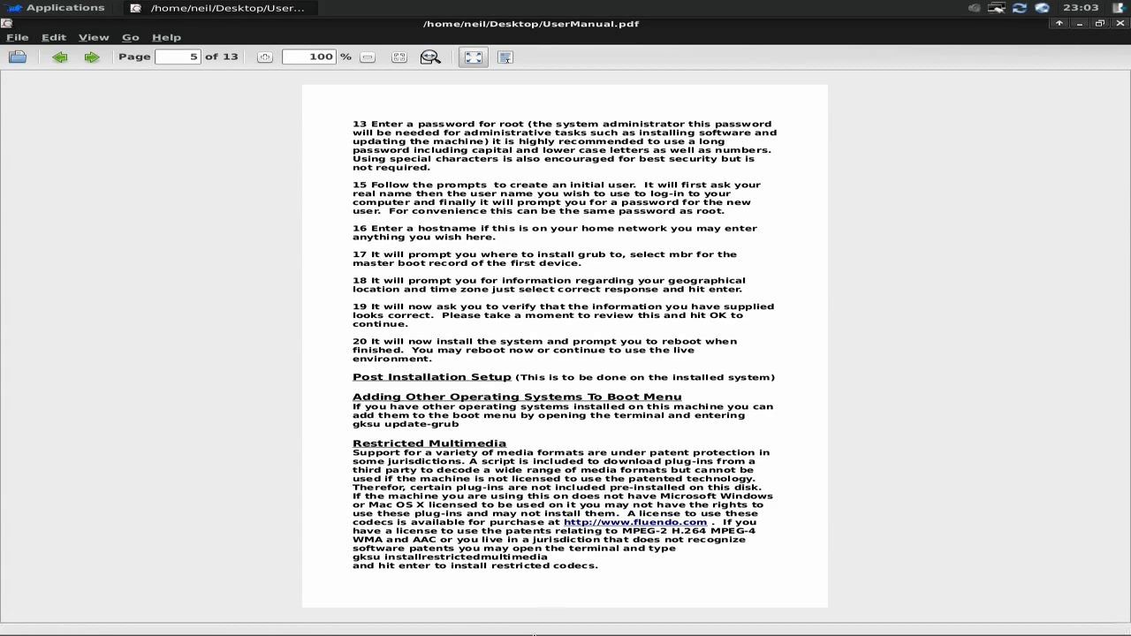
- Run 'gksu installrestrictedmultimedia' in a new terminal, correcting typos before executing it
{"action": "mouse_move", "coordinate": [533, 635]}
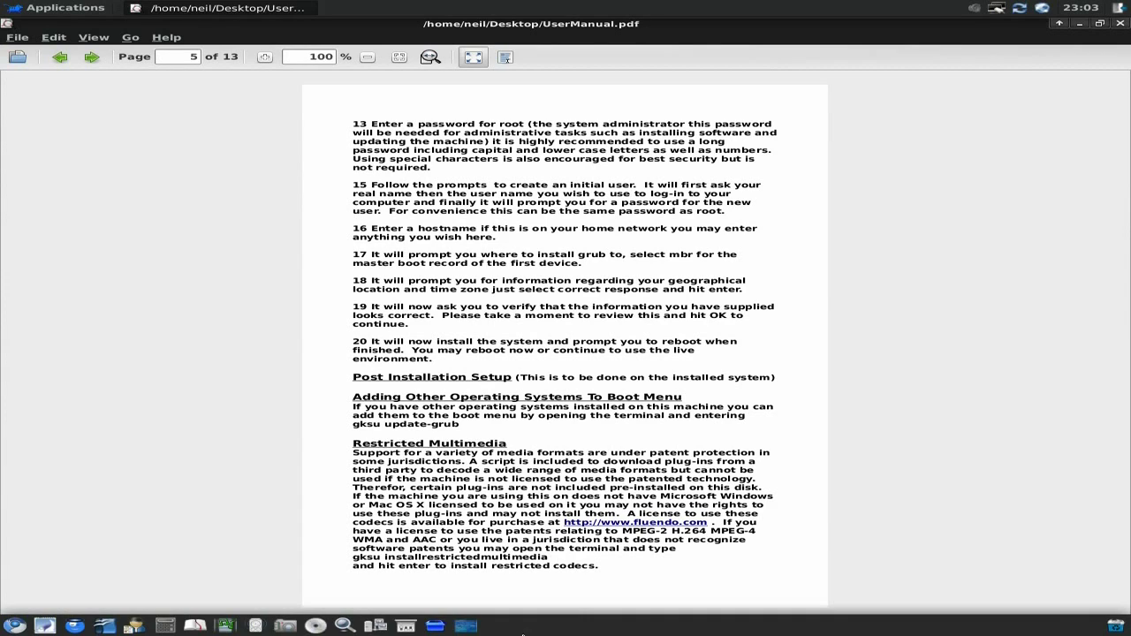
{"action": "left_click", "coordinate": [469, 626]}
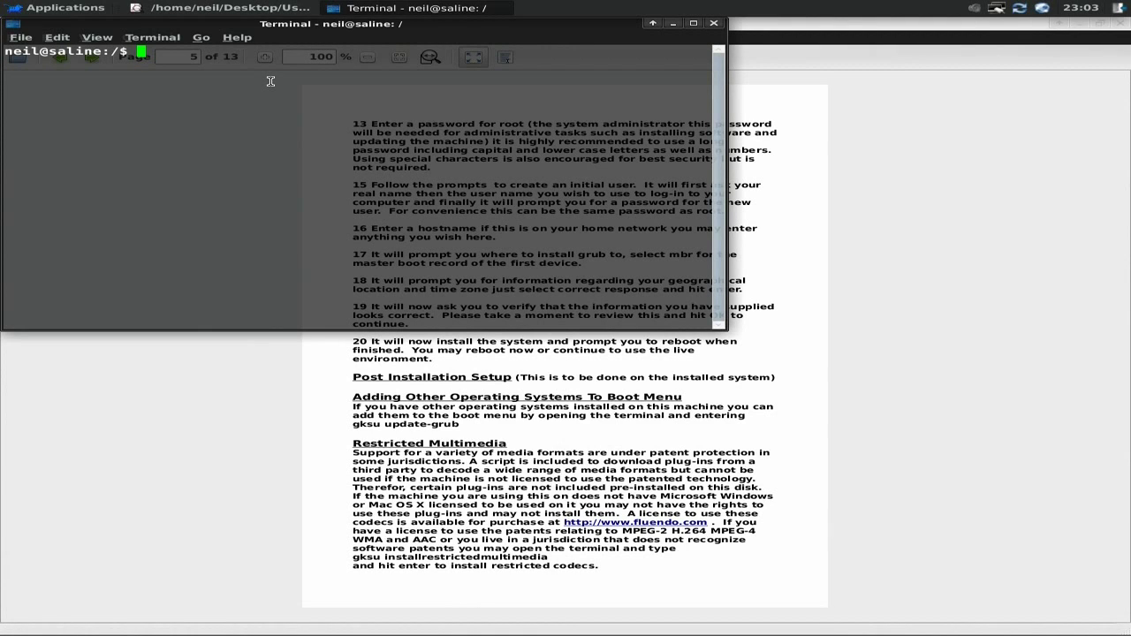
{"action": "type", "text": "gksu install"}
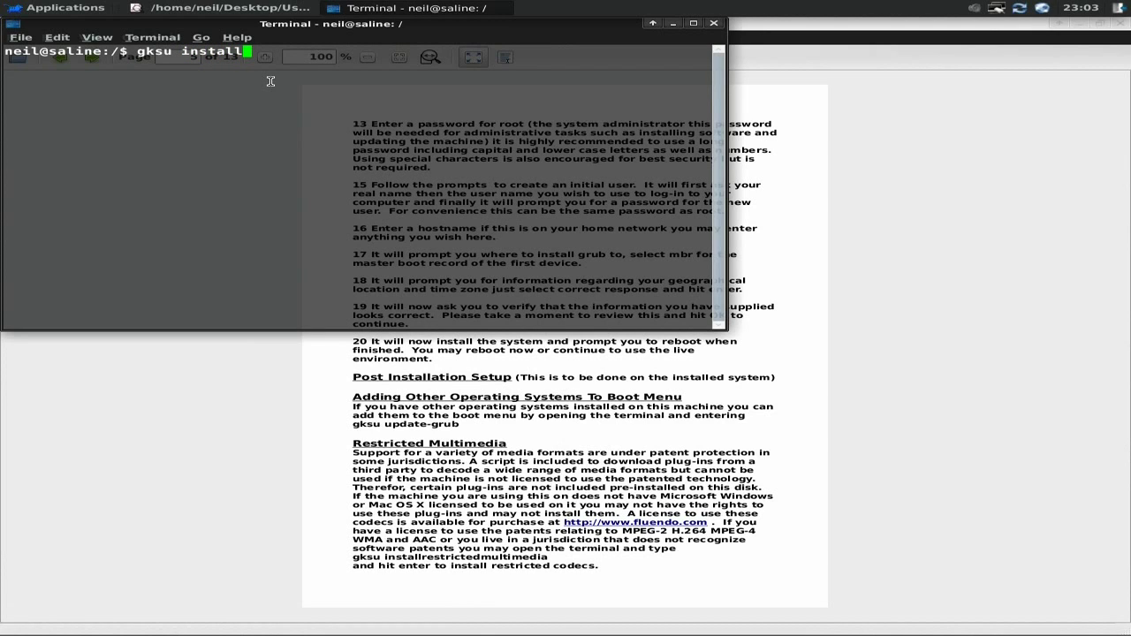
{"action": "type", "text": "restric"}
{"action": "type", "text": "tedmedi"}
{"action": "type", "text": "a"}
{"action": "key", "text": "BackSpace"}
{"action": "key", "text": "BackSpace"}
{"action": "key", "text": "BackSpace"}
{"action": "key", "text": "BackSpace"}
{"action": "key", "text": "BackSpace"}
{"action": "type", "text": "muktimed"}
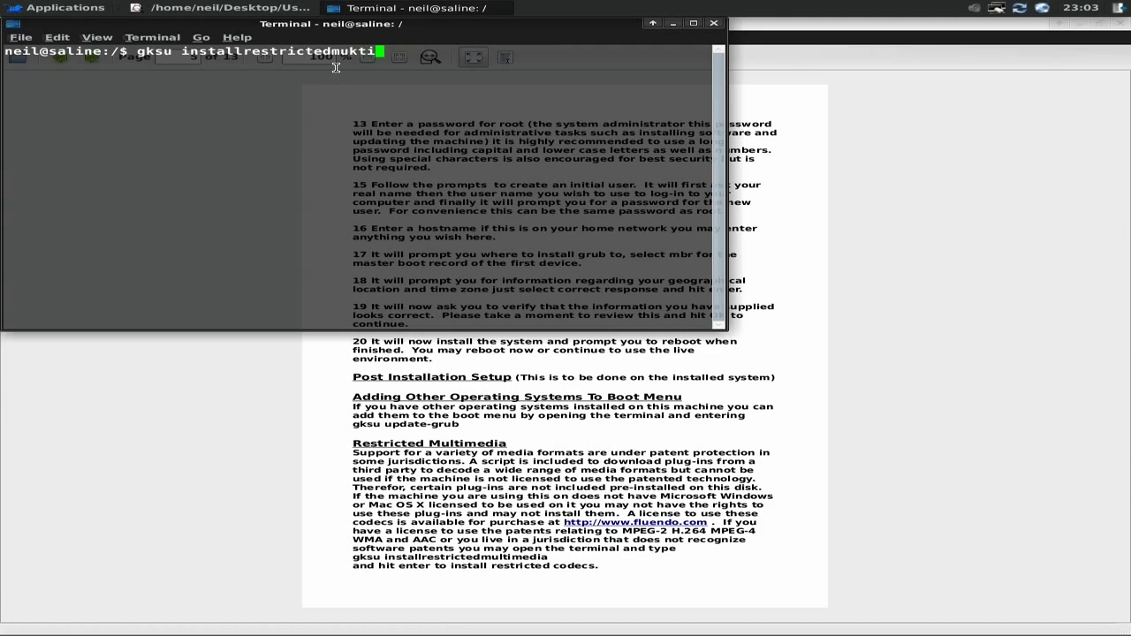
{"action": "type", "text": "ia"}
{"action": "key", "text": "BackSpace"}
{"action": "key", "text": "BackSpace"}
{"action": "key", "text": "BackSpace"}
{"action": "key", "text": "BackSpace"}
{"action": "key", "text": "BackSpace"}
{"action": "key", "text": "BackSpace"}
{"action": "key", "text": "BackSpace"}
{"action": "key", "text": "BackSpace"}
{"action": "type", "text": "ltimedia"}
{"action": "key", "text": "Return"}
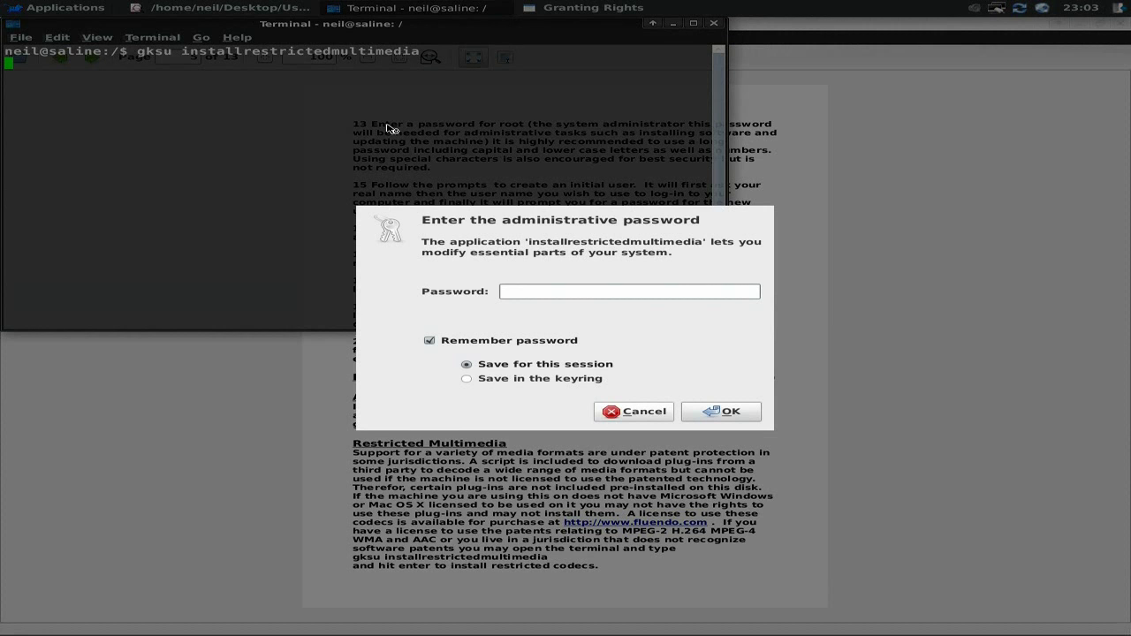
- Enter the administrator password to install gstreamer0.10-ffmpeg and libavutil49
{"action": "type", "text": "********"}
{"action": "key", "text": "Return"}
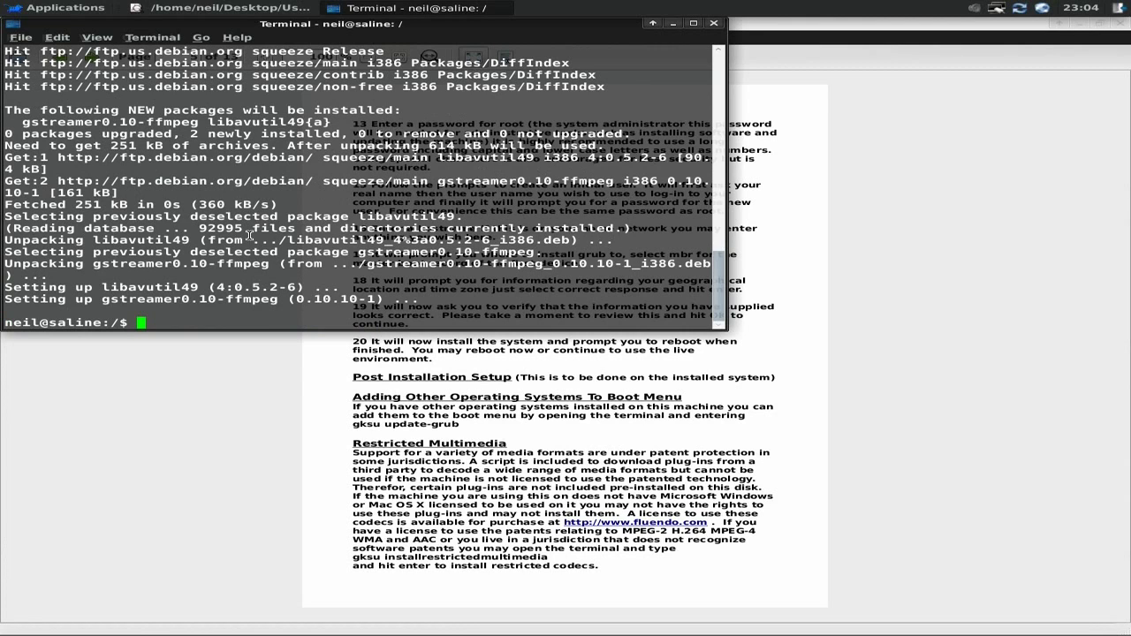
- Close the terminal, scroll the manual to page 6 on Proprietary Drivers, then close it
{"action": "left_click", "coordinate": [715, 23]}
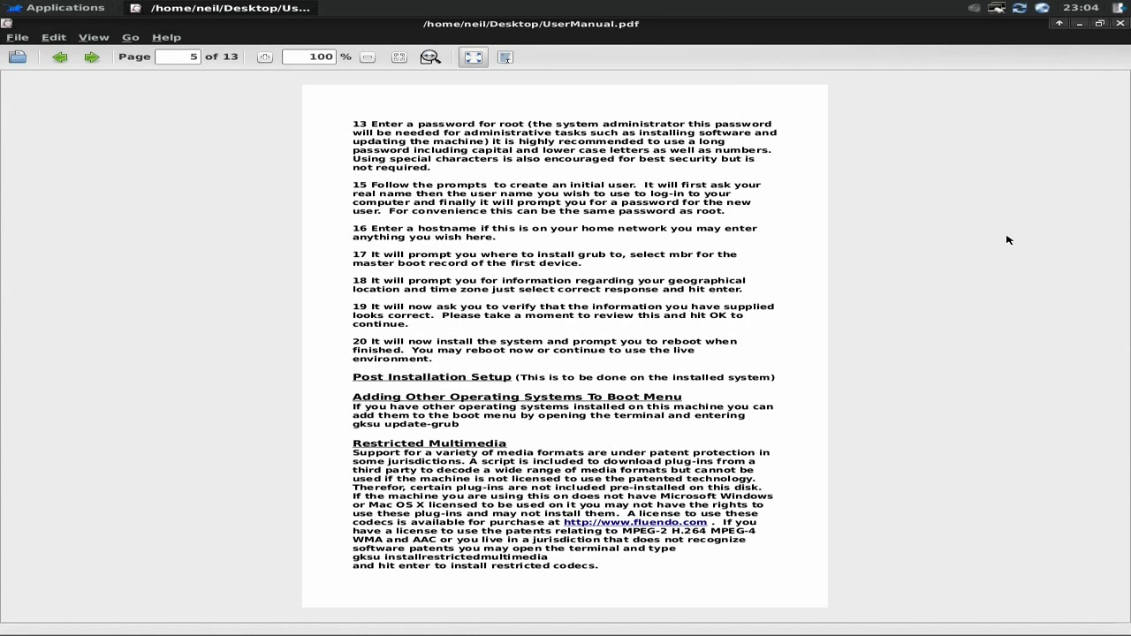
{"action": "scroll", "coordinate": [963, 325], "scroll_direction": "down", "scroll_amount": 1}
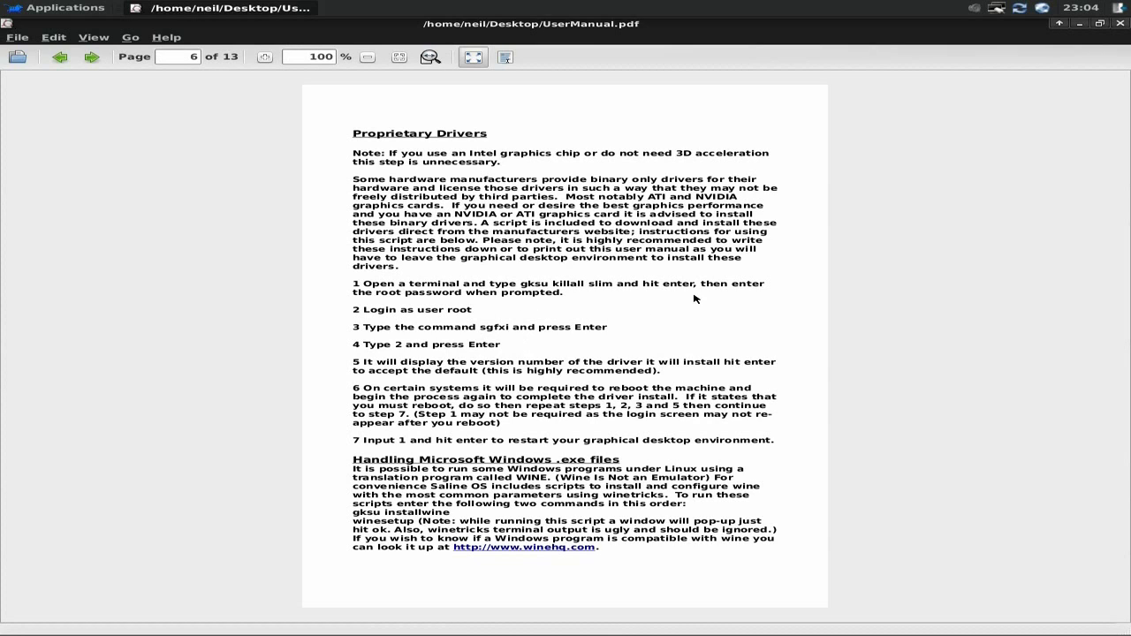
{"action": "left_click", "coordinate": [1120, 26]}
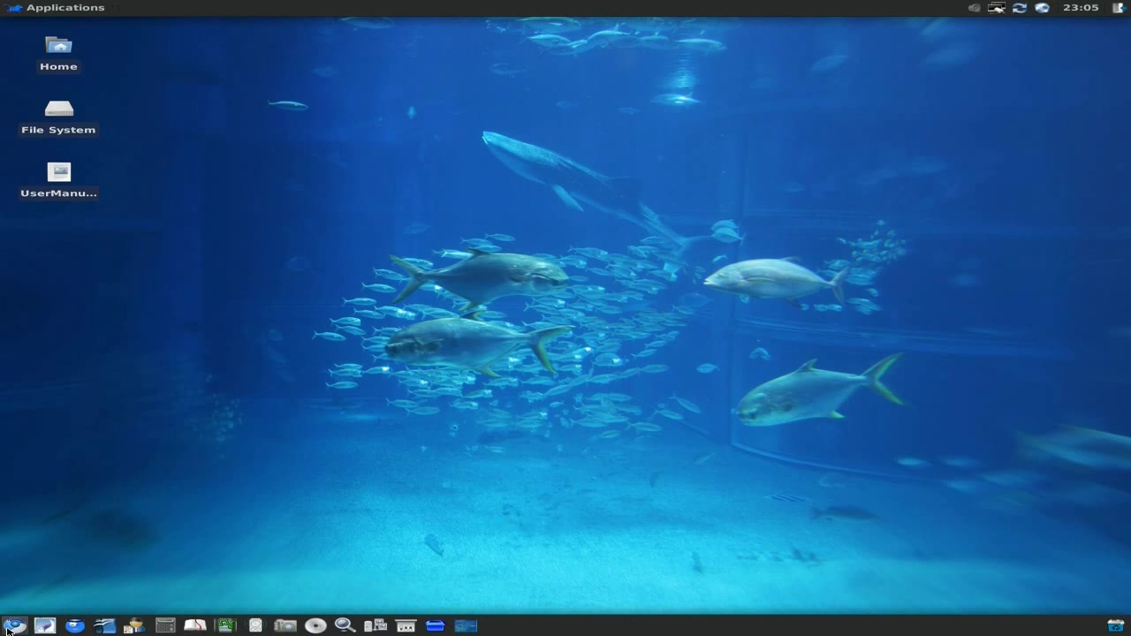
- Search Google for 'saline os' in Chromium and open the salineos.com home page
{"action": "left_click", "coordinate": [7, 629]}
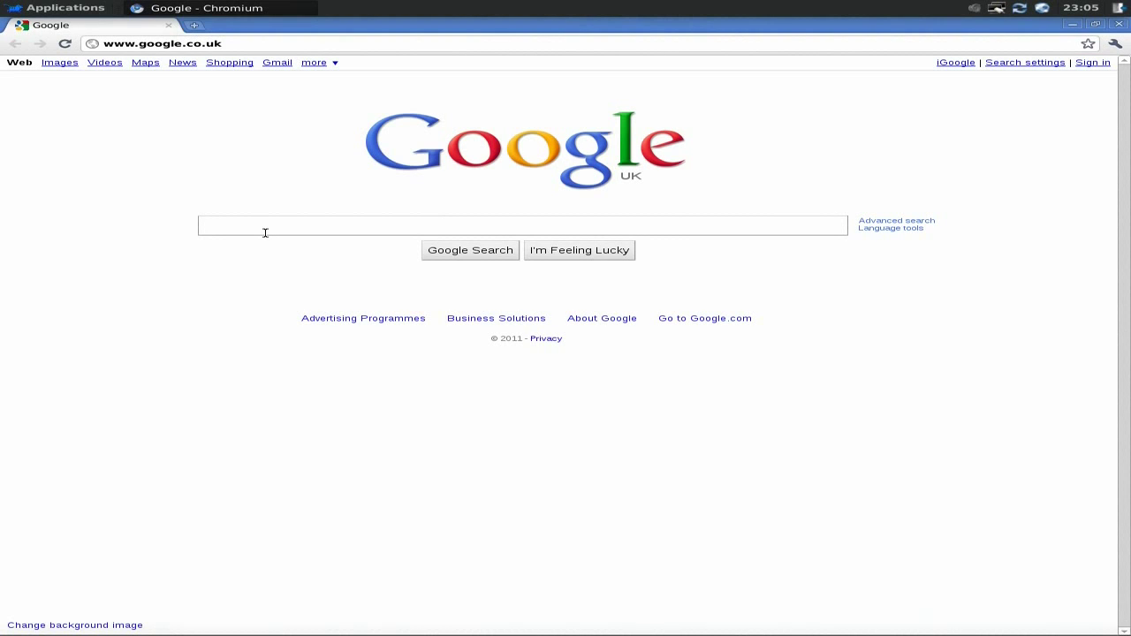
{"action": "type", "text": "saline"}
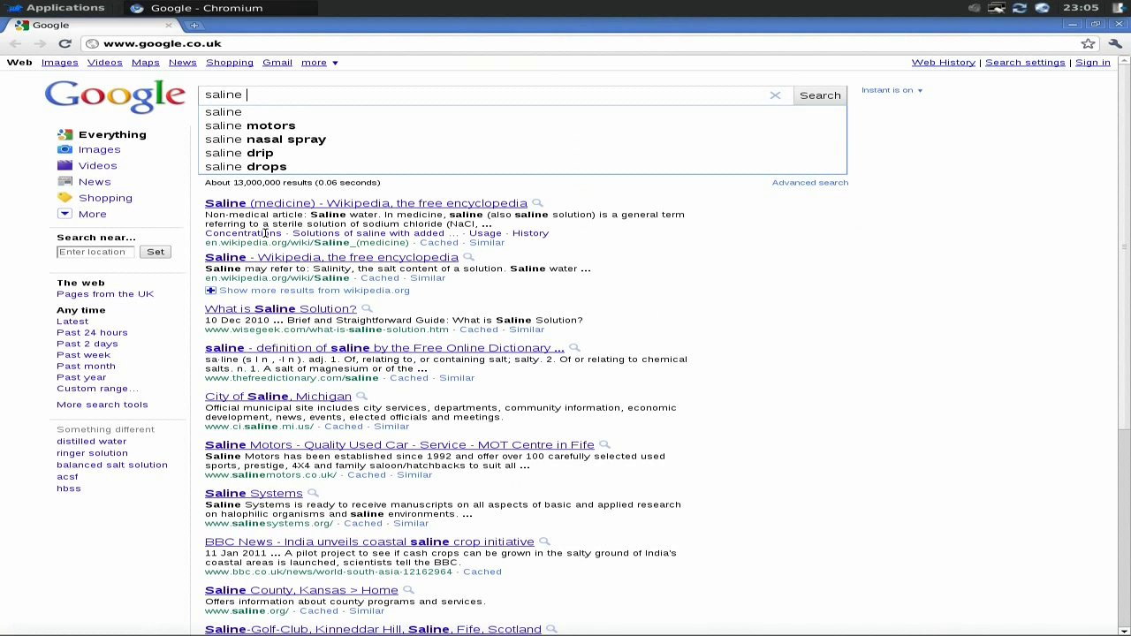
{"action": "type", "text": " os"}
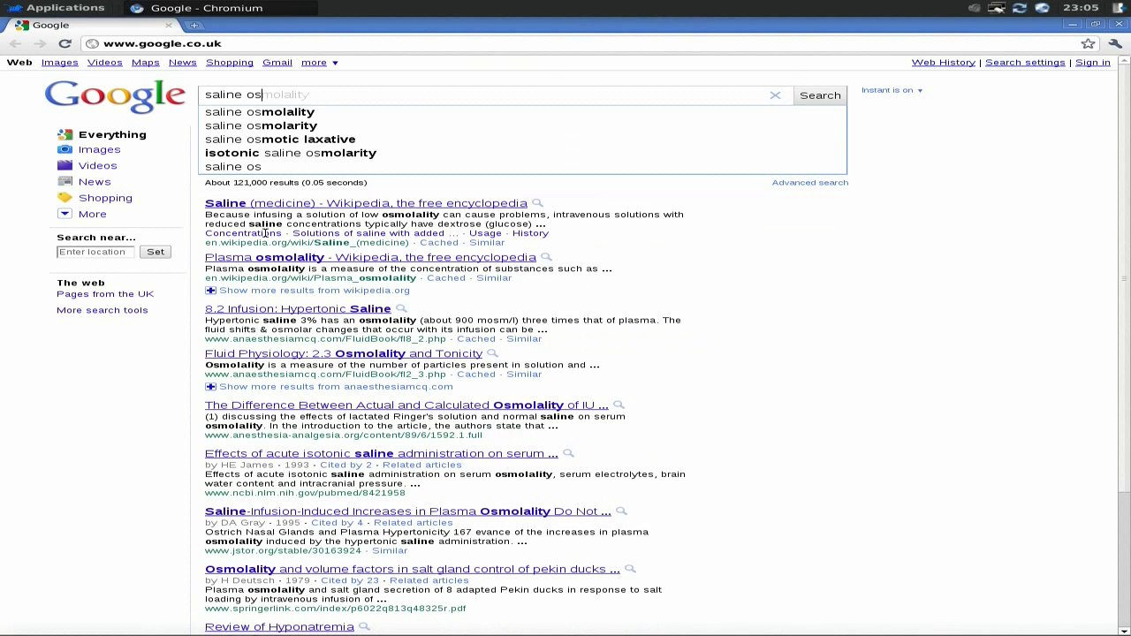
{"action": "left_click", "coordinate": [234, 174]}
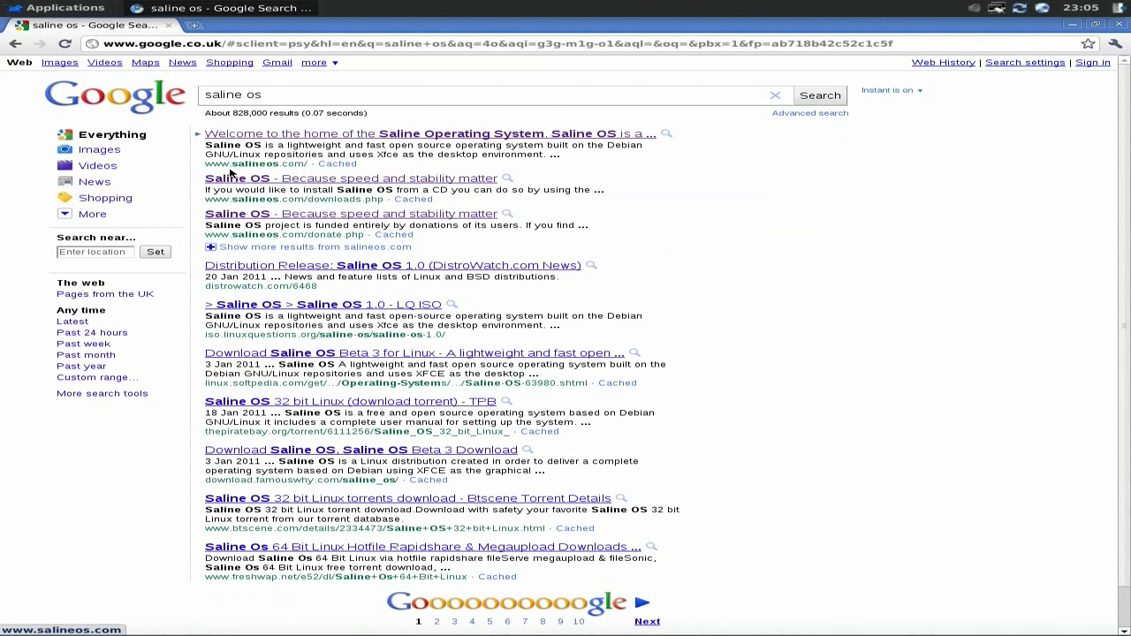
{"action": "left_click", "coordinate": [389, 137]}
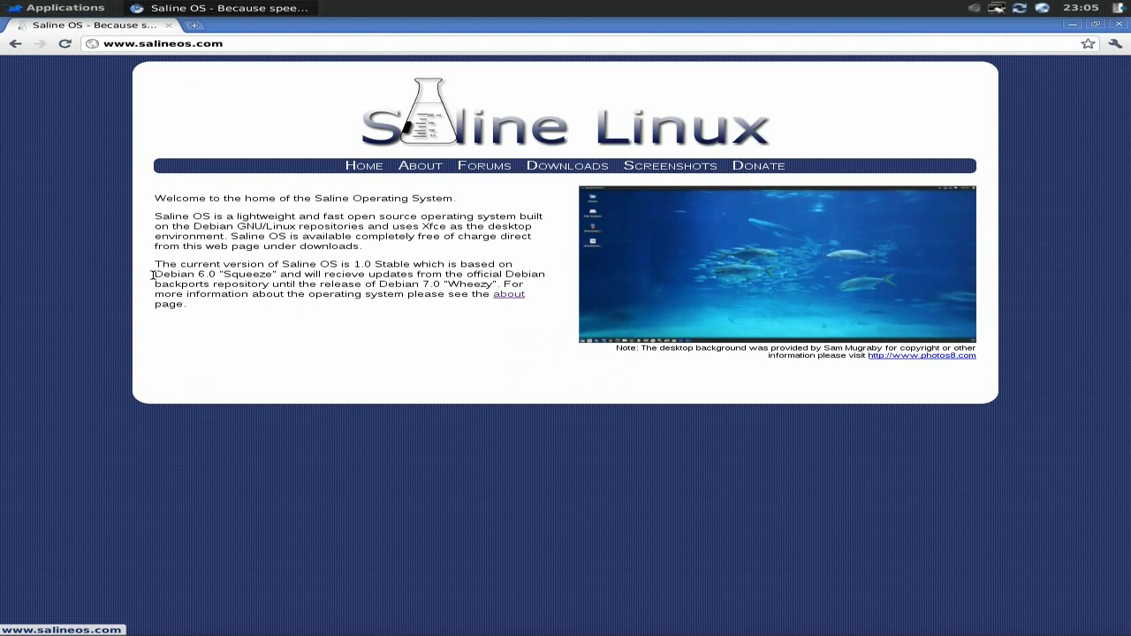
- Highlight the Debian 6.0 "Squeeze" and Debian 7.0 "Wheezy" release names on the page
{"action": "left_click_drag", "start_coordinate": [152, 275], "coordinate": [280, 275]}
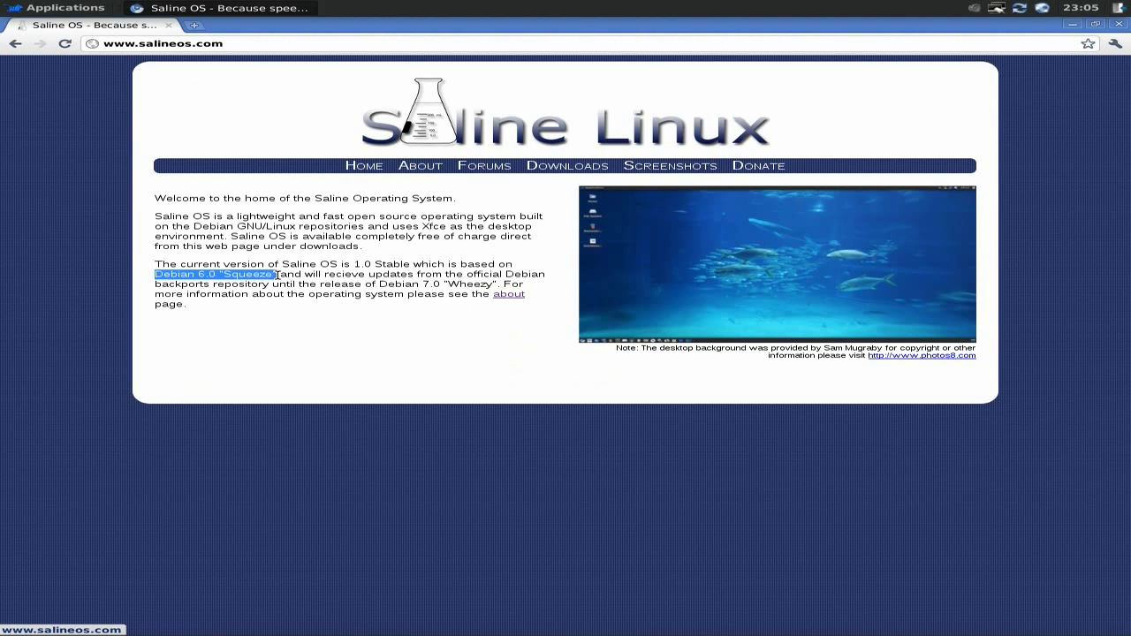
{"action": "left_click", "coordinate": [246, 334]}
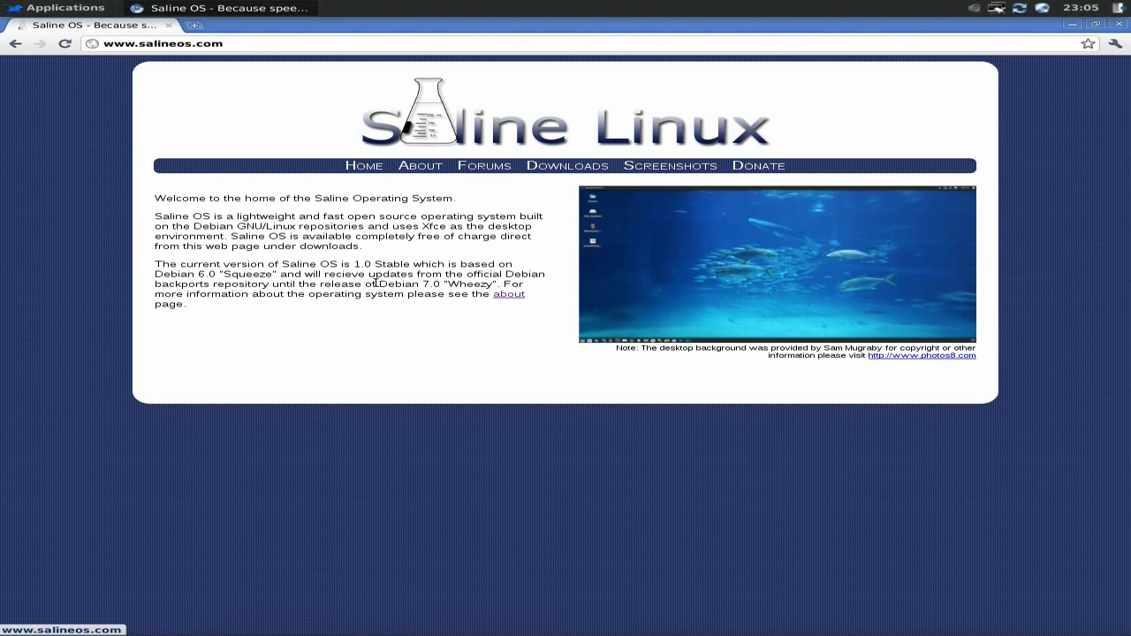
{"action": "left_click_drag", "start_coordinate": [376, 284], "coordinate": [498, 285]}
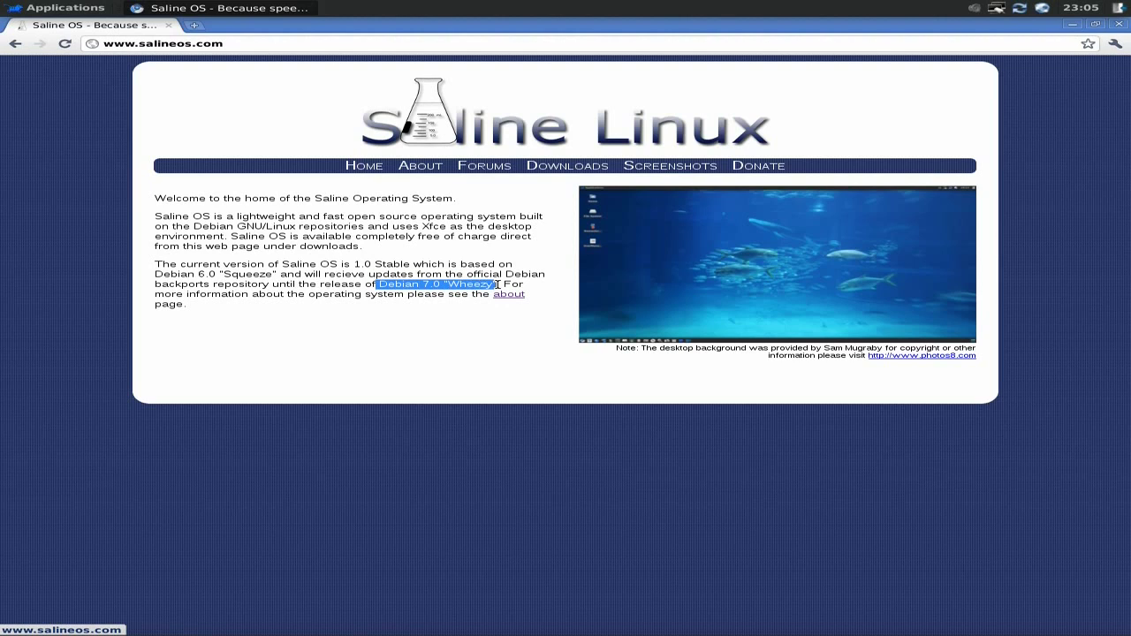
{"action": "left_click", "coordinate": [384, 348]}
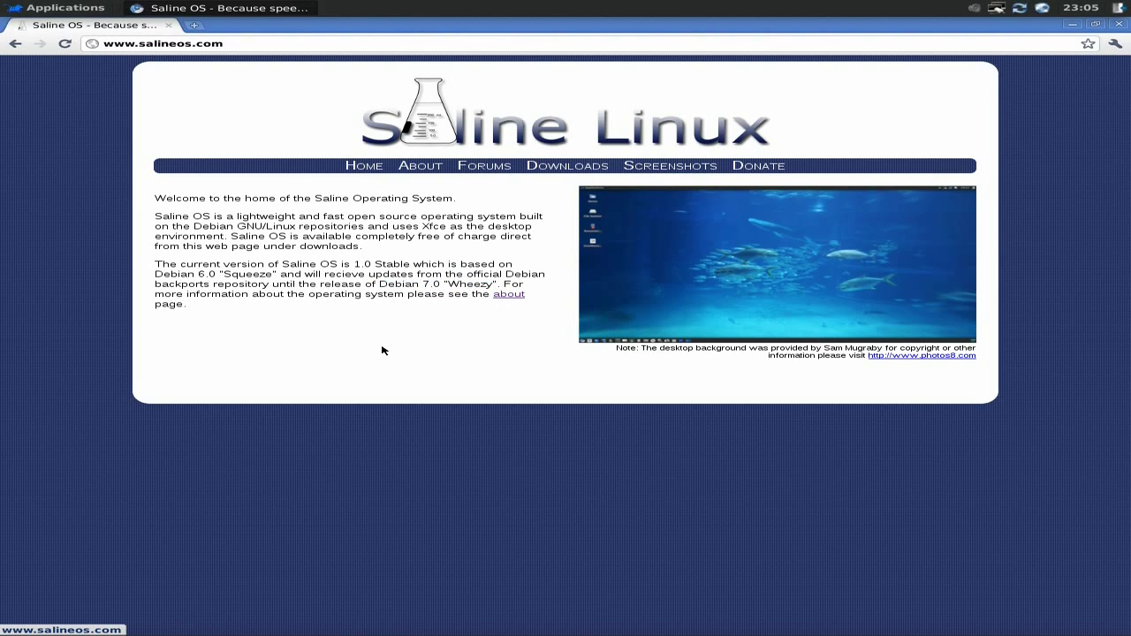
- Browse the Saline OS About page, then open the Downloads page listing i386 and AMD64 images
{"action": "left_click", "coordinate": [427, 169]}
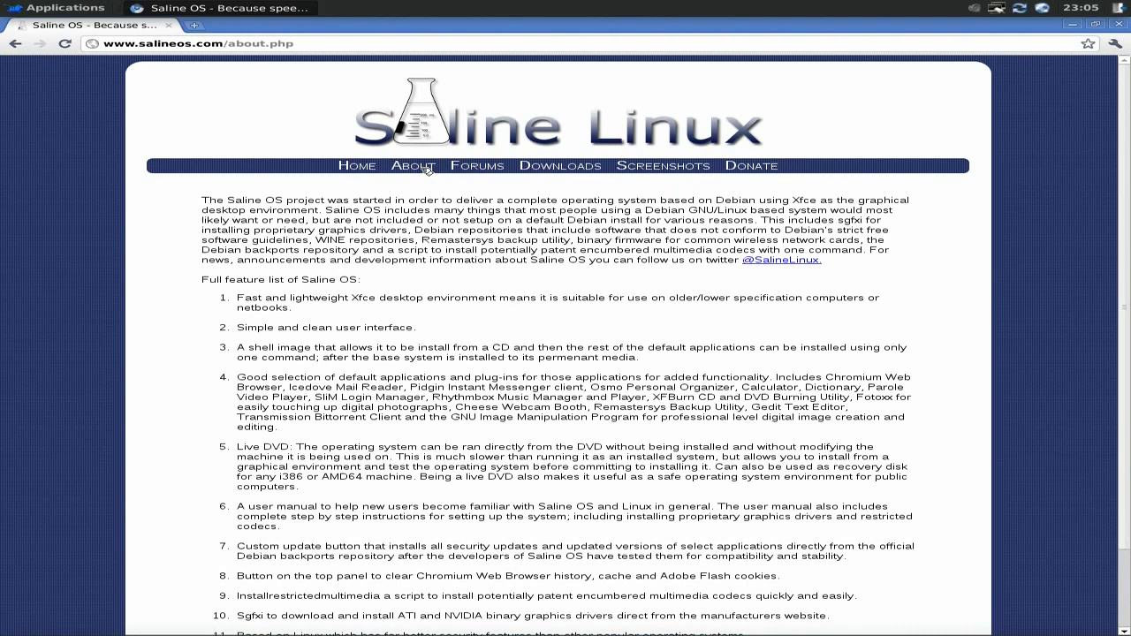
{"action": "scroll", "coordinate": [616, 327], "scroll_direction": "down", "scroll_amount": 3}
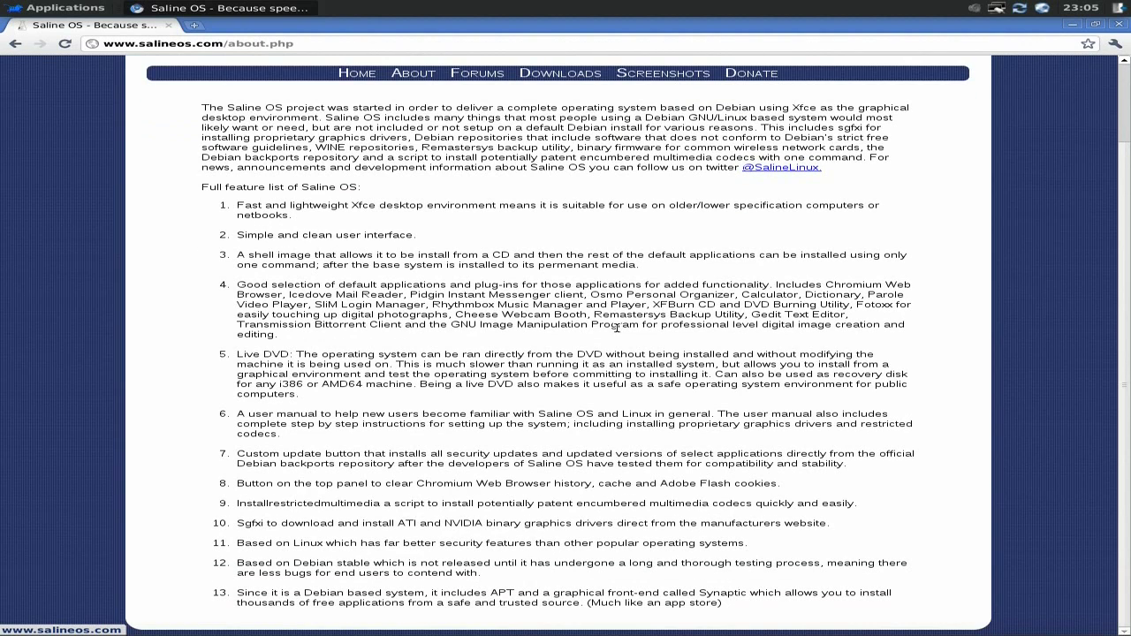
{"action": "scroll", "coordinate": [617, 327], "scroll_direction": "up", "scroll_amount": 3}
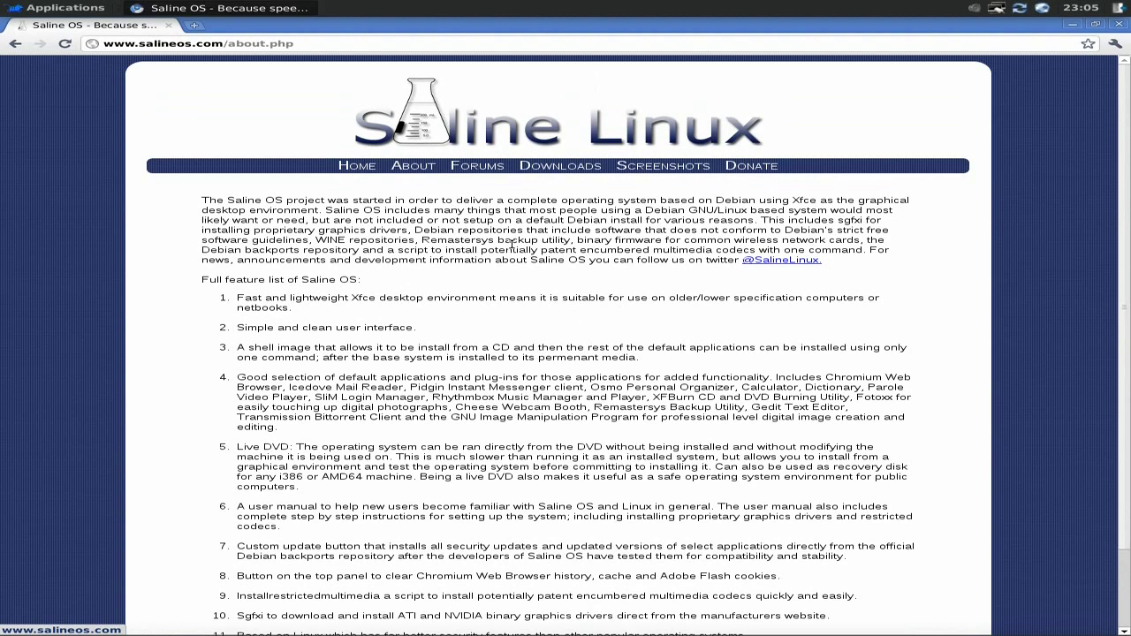
{"action": "left_click", "coordinate": [556, 172]}
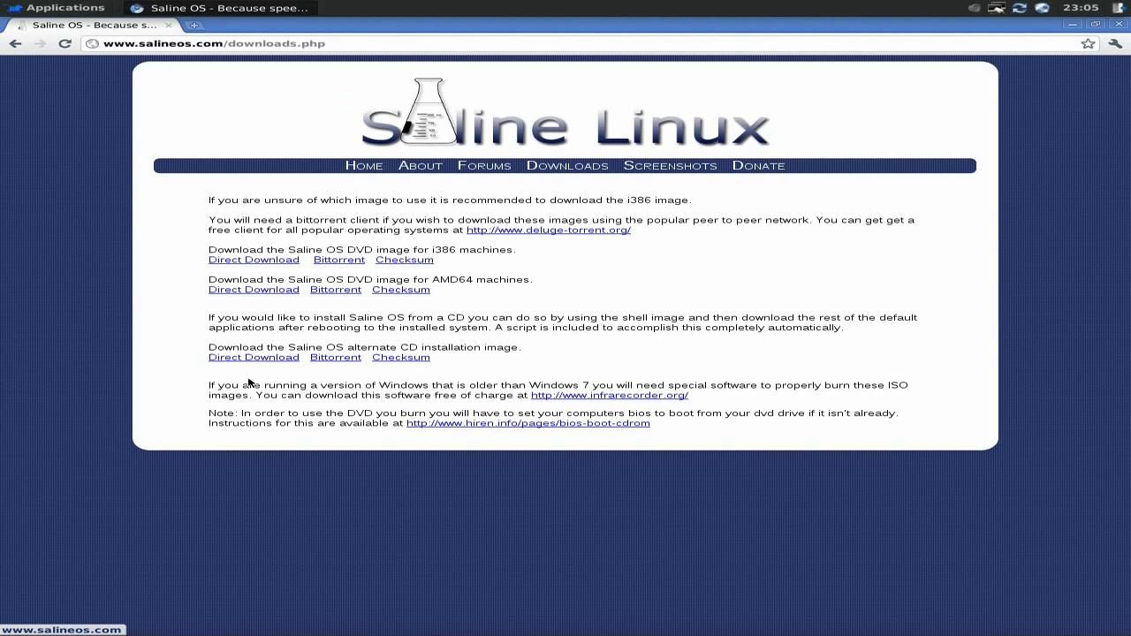
- Close Chromium and launch Iceweasel from the desktop menu's Applications > Network
{"action": "left_click", "coordinate": [1117, 26]}
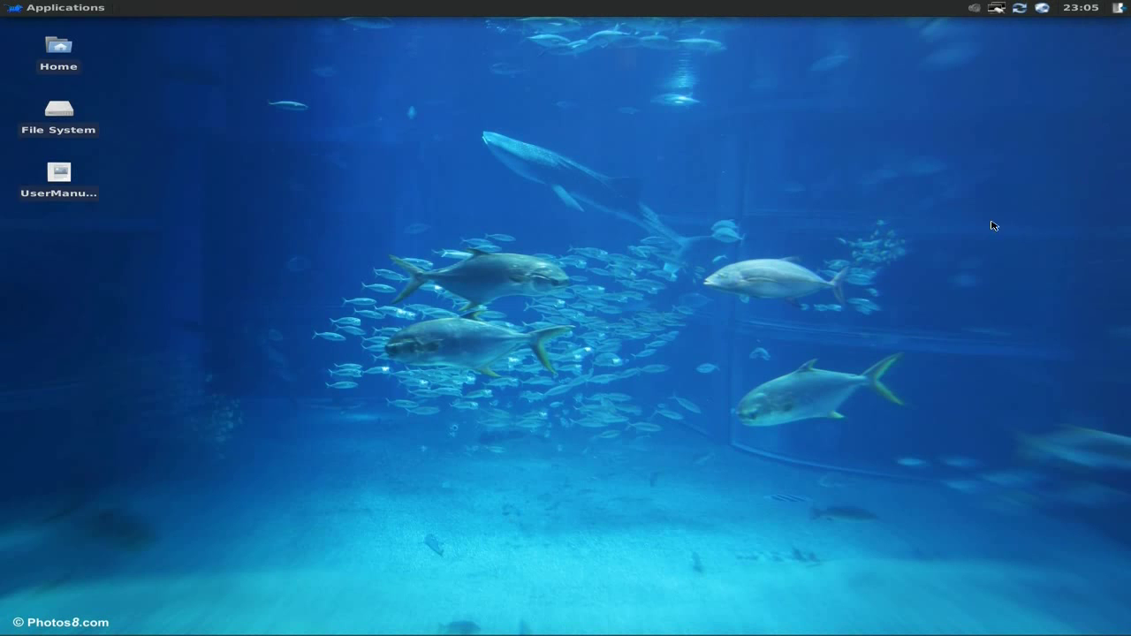
{"action": "right_click", "coordinate": [394, 110]}
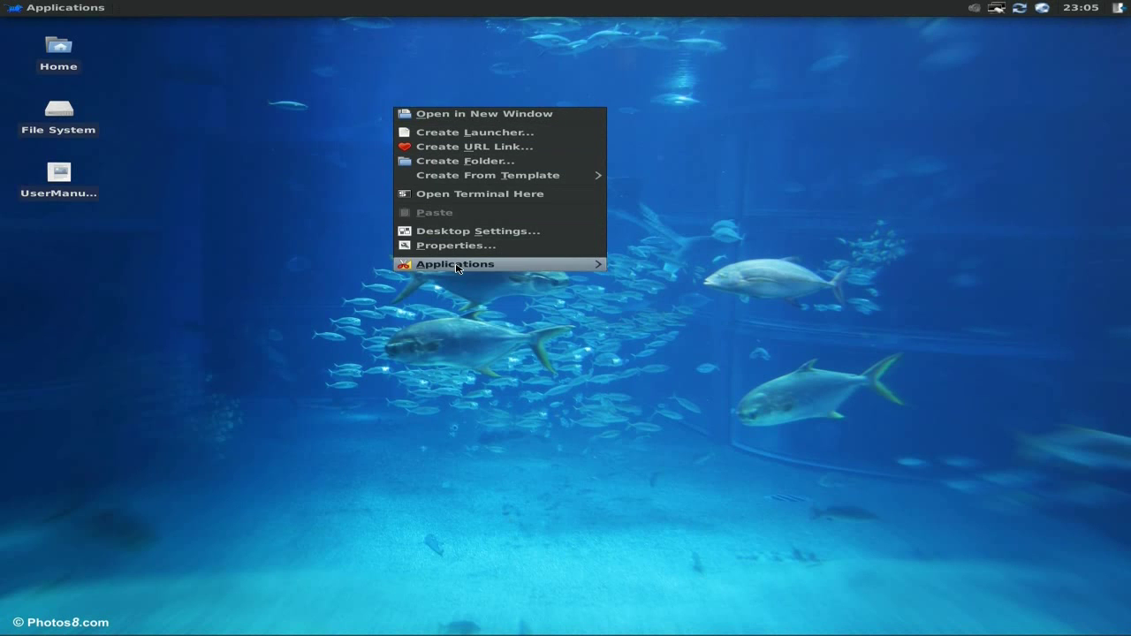
{"action": "mouse_move", "coordinate": [456, 266]}
{"action": "mouse_move", "coordinate": [681, 394]}
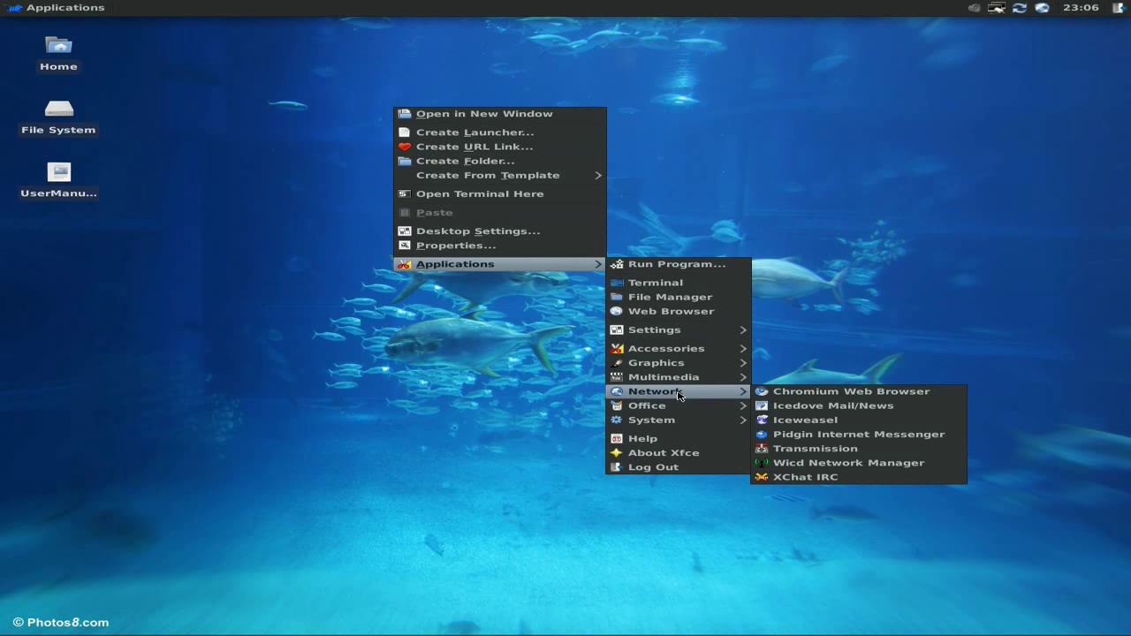
{"action": "left_click", "coordinate": [801, 421]}
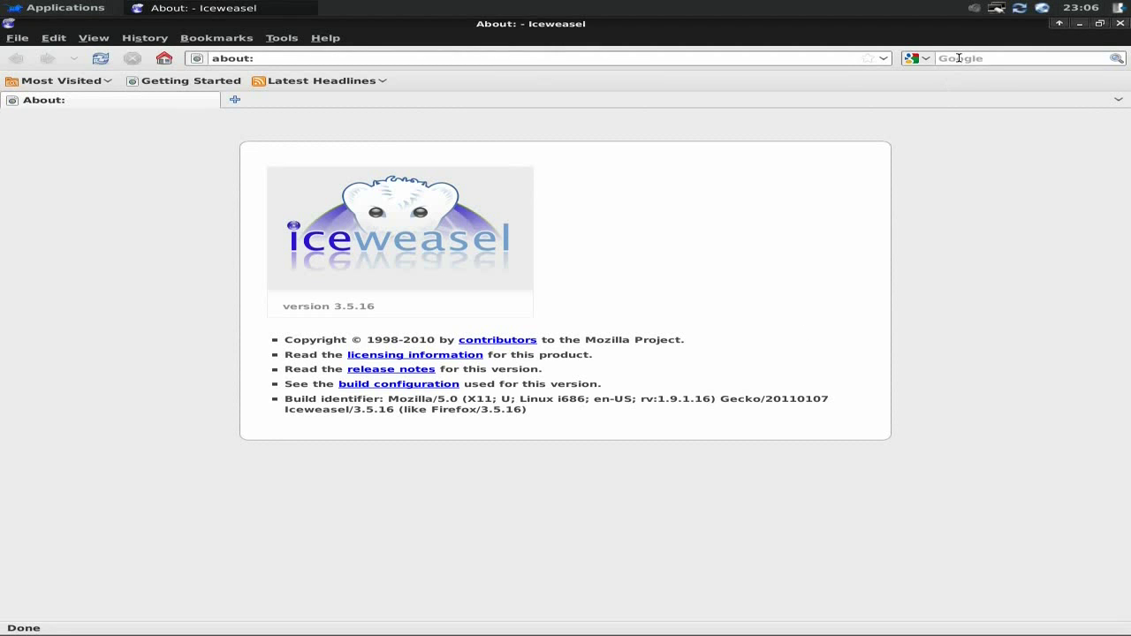
- Google 'youtube', open YouTube from the results, and search YouTube for 'sneekylinu'
{"action": "left_click", "coordinate": [959, 58]}
{"action": "type", "text": "you"}
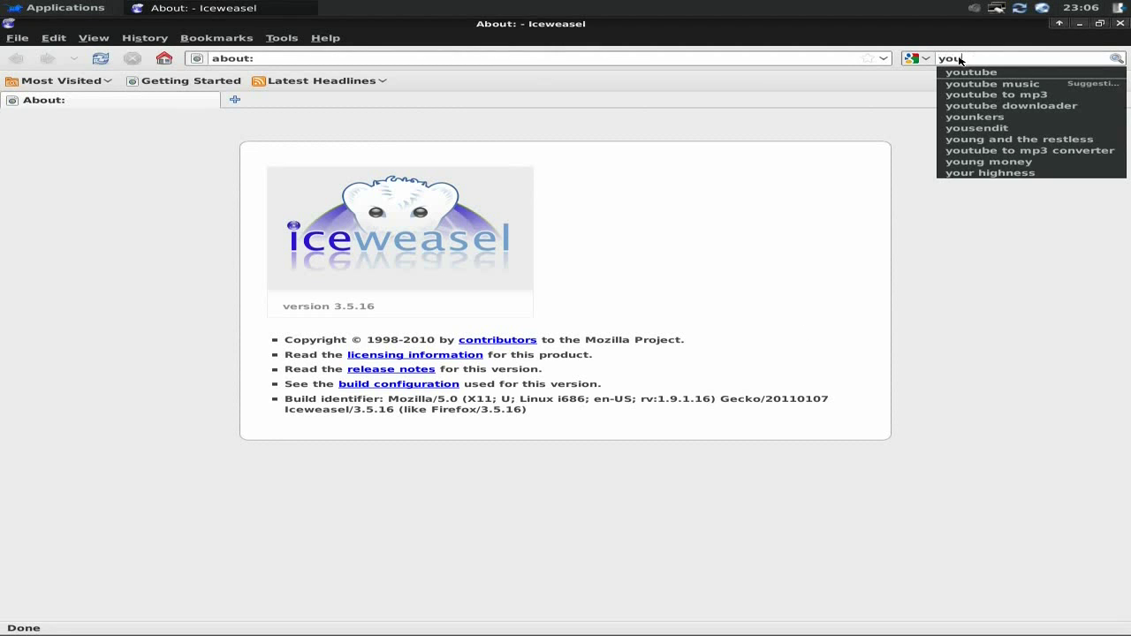
{"action": "type", "text": "tube"}
{"action": "key", "text": "Return"}
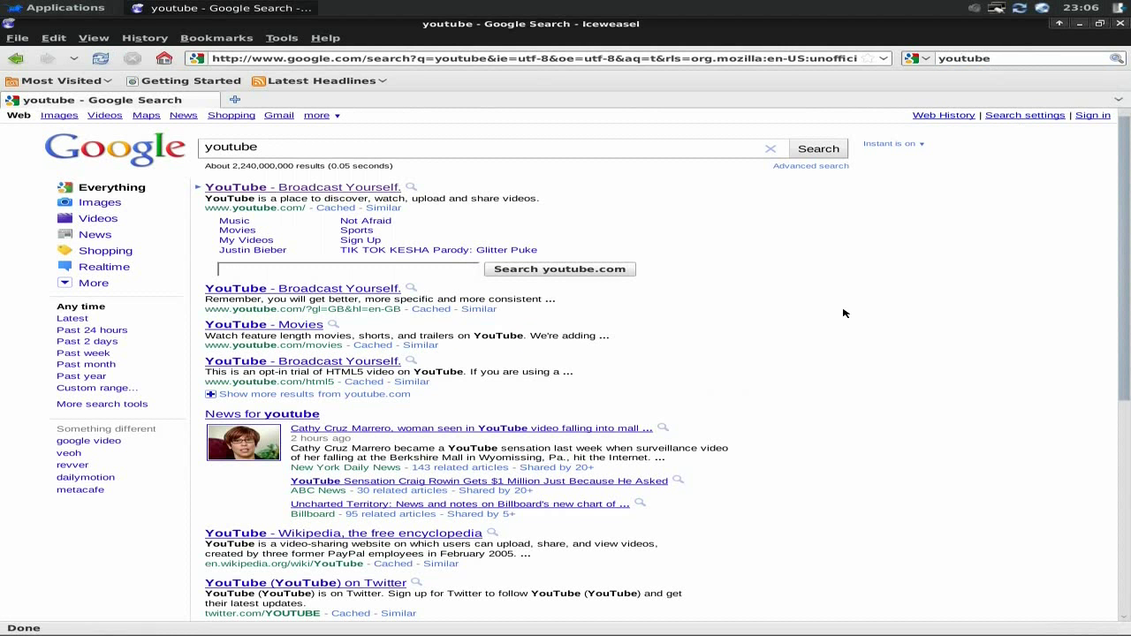
{"action": "left_click", "coordinate": [346, 188]}
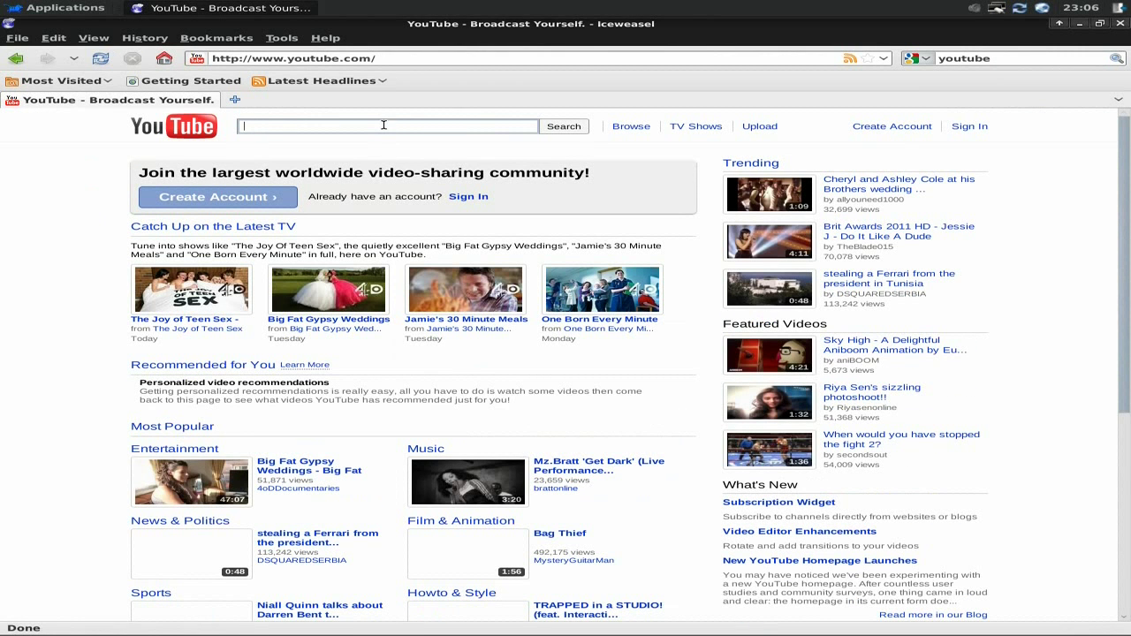
{"action": "type", "text": "sneek"}
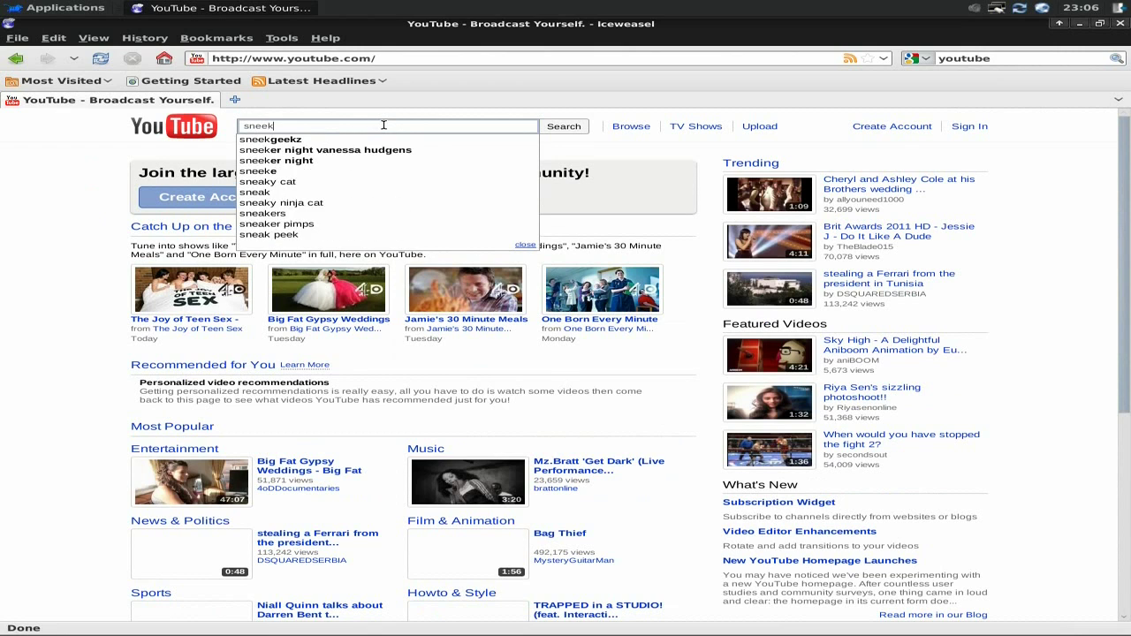
{"action": "type", "text": "ylinux"}
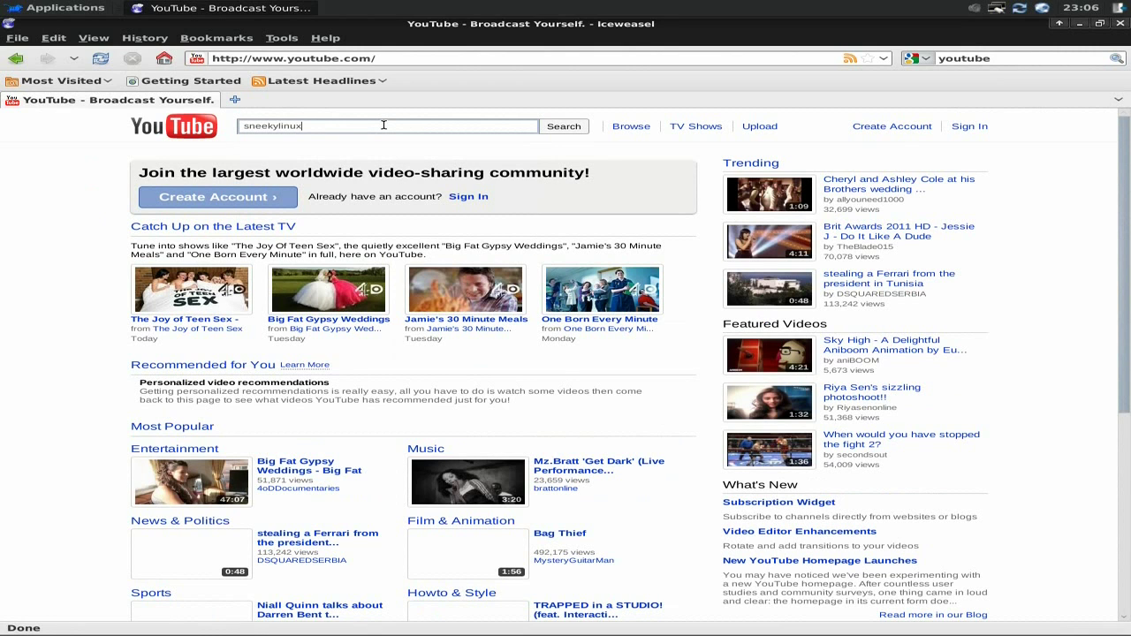
{"action": "key", "text": "Return"}
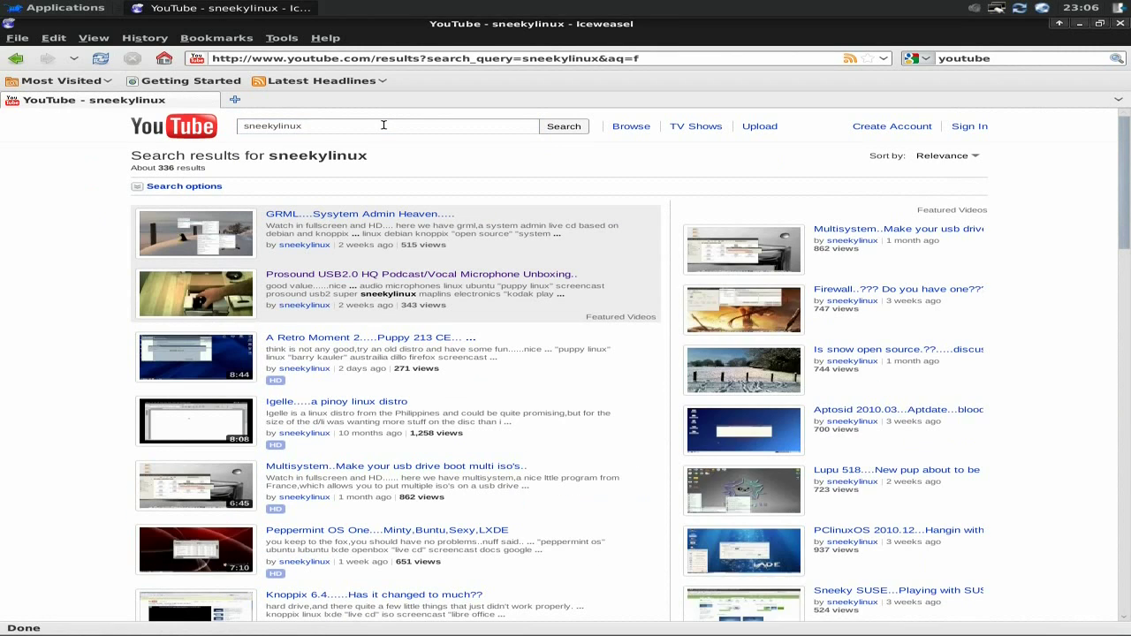
- Play the Prosound USB2.0 microphone unboxing video and close its SHOES advert overlay
{"action": "left_click", "coordinate": [174, 297]}
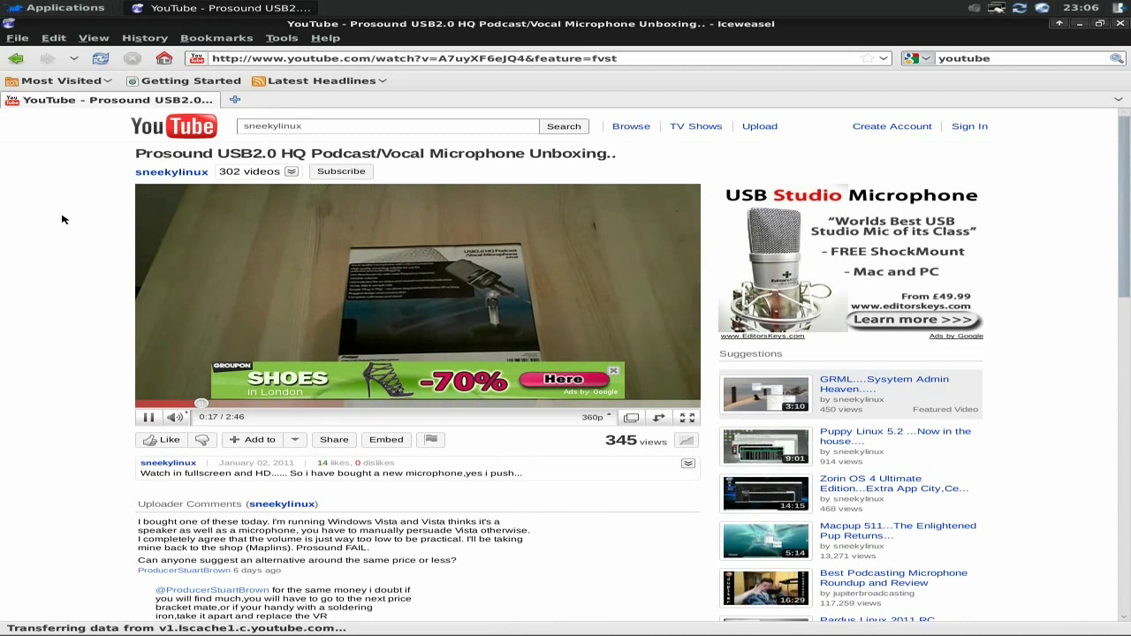
{"action": "left_click", "coordinate": [613, 372]}
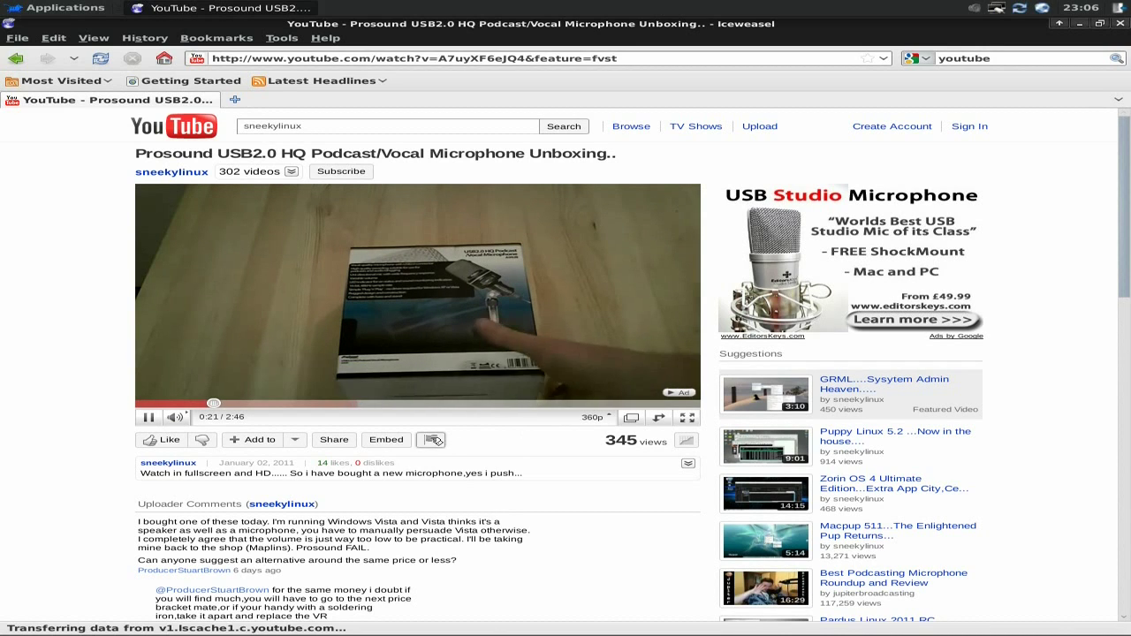
{"action": "left_click", "coordinate": [1120, 24]}
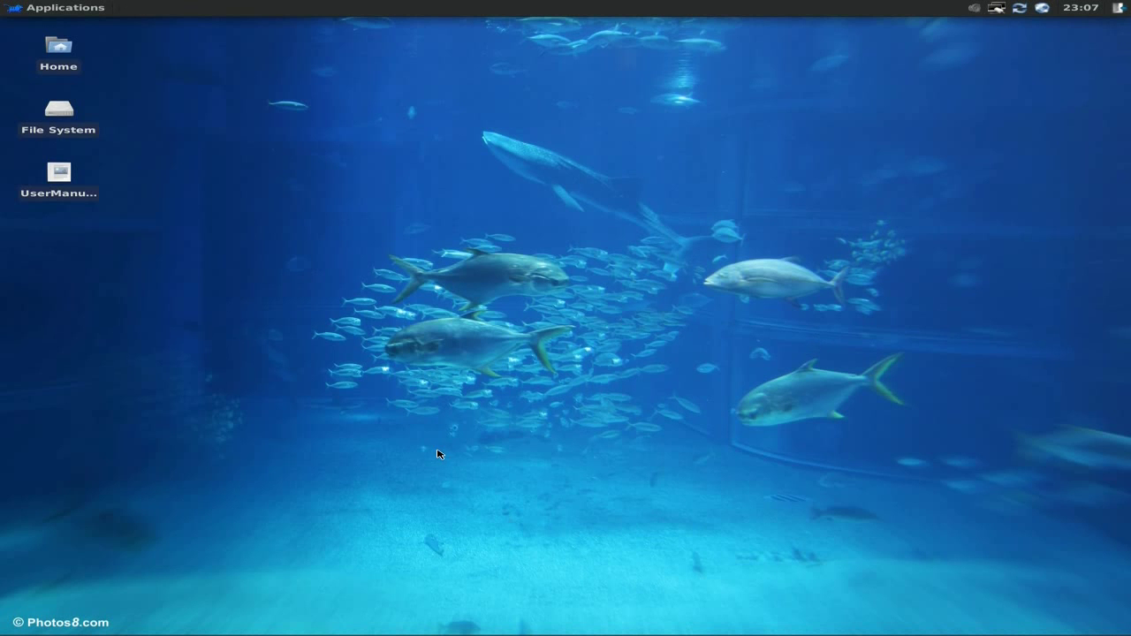
{"action": "mouse_move", "coordinate": [395, 631]}
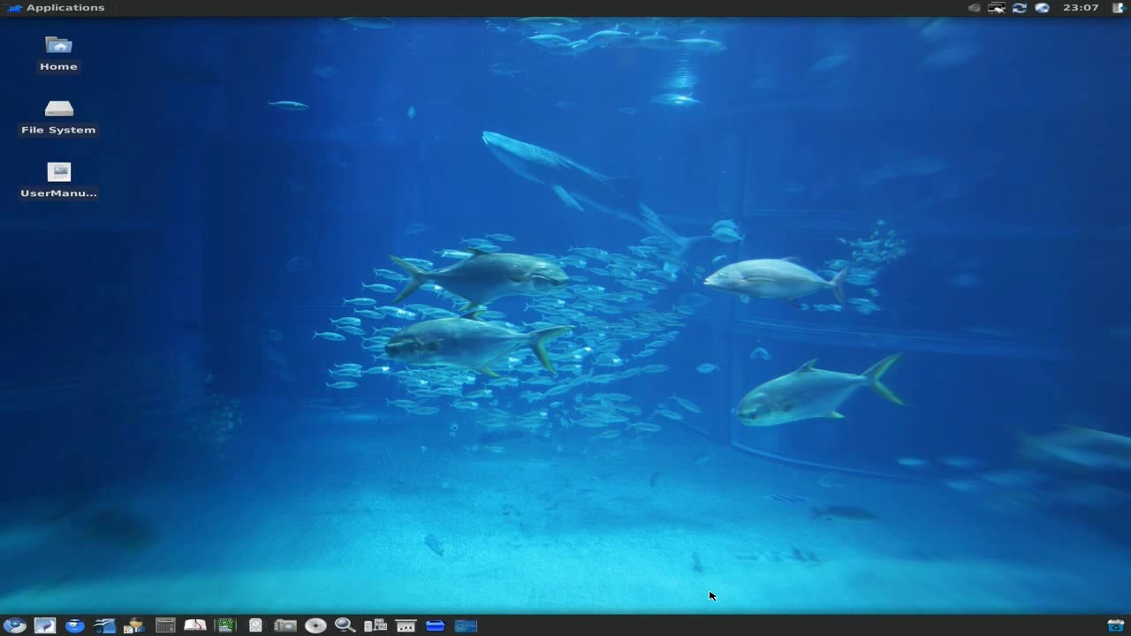